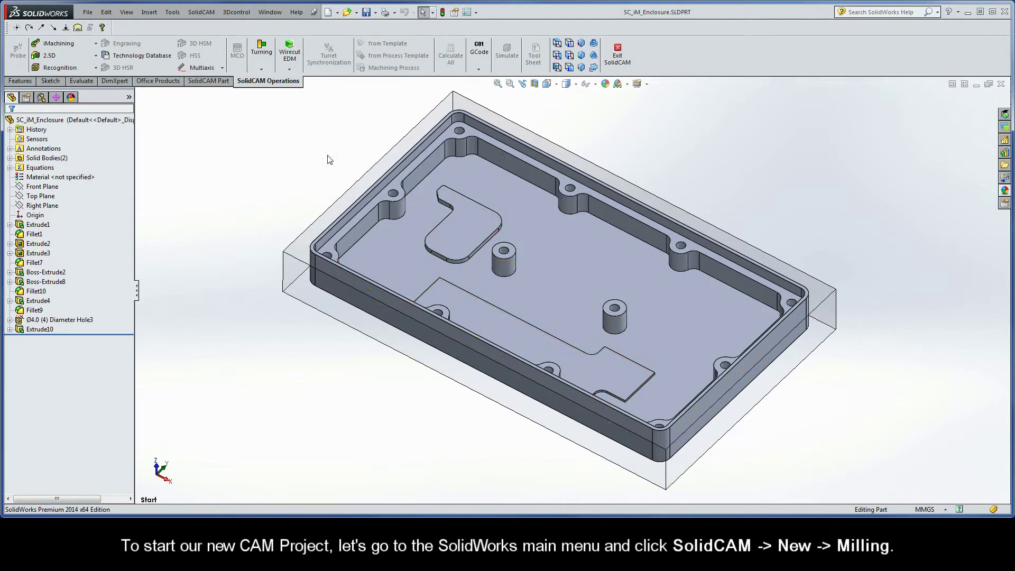
- Open the New Milling Part dialog from SolidCAM > New > Milling
{"action": "left_click", "coordinate": [202, 14]}
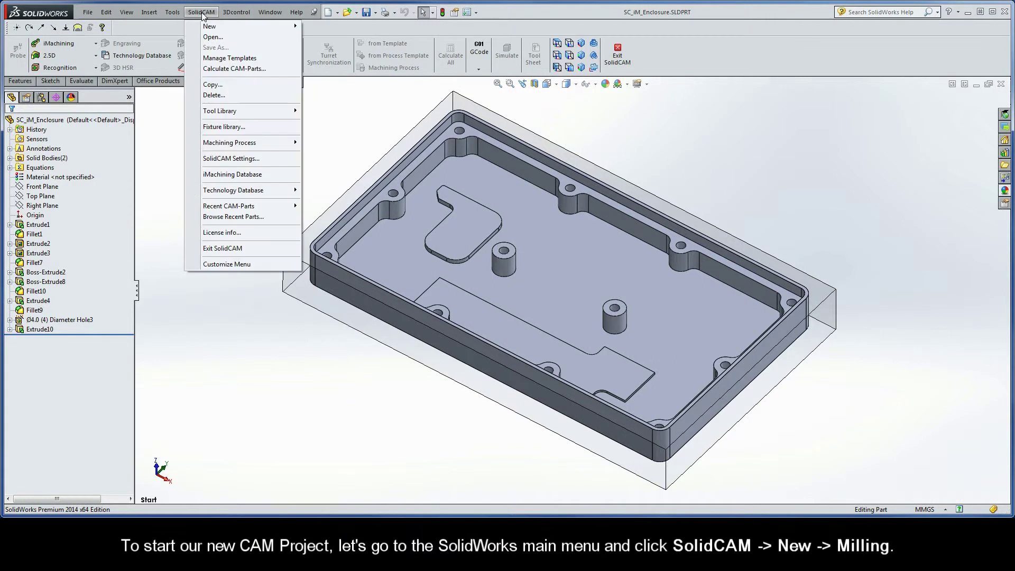
{"action": "mouse_move", "coordinate": [209, 28]}
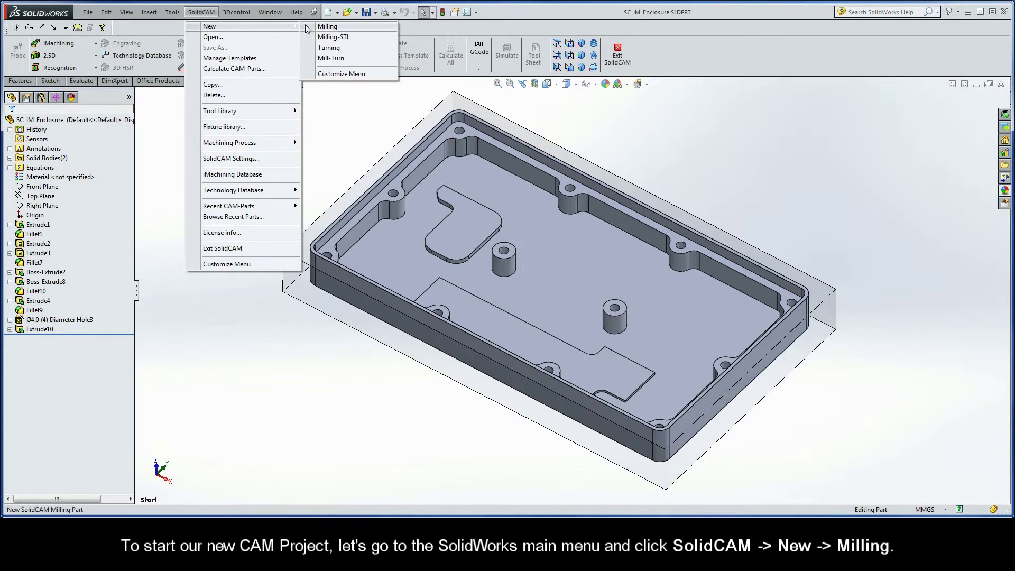
{"action": "left_click", "coordinate": [332, 27]}
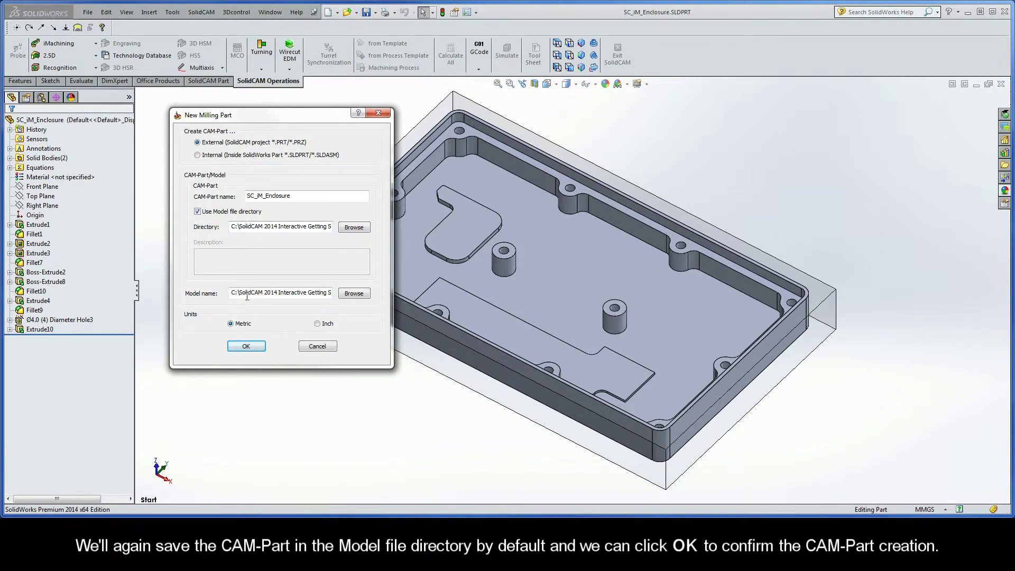
- Create the SC_IM_Enclosure CAM part and widen the Milling Part Data panel
{"action": "left_click", "coordinate": [245, 346]}
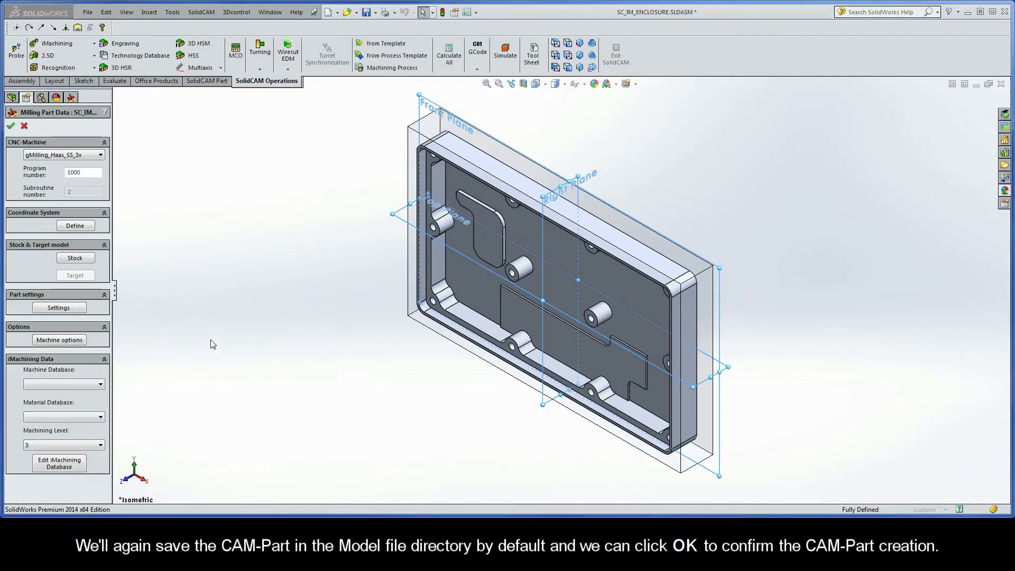
{"action": "left_click_drag", "start_coordinate": [119, 293], "coordinate": [134, 295]}
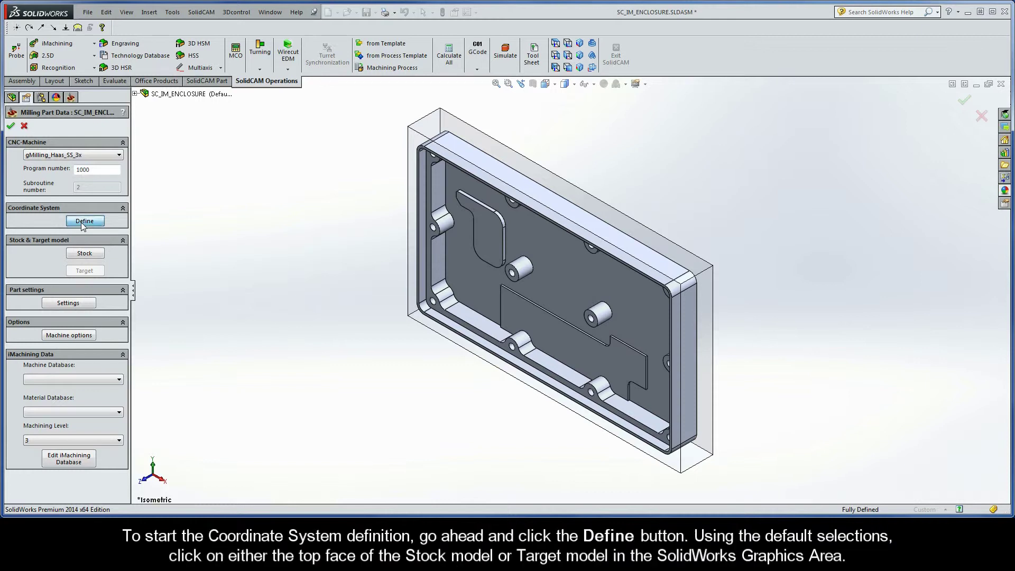
- Place MAC 1 on the stock's top face at the back-left corner, accepting default levels
{"action": "left_click", "coordinate": [82, 221]}
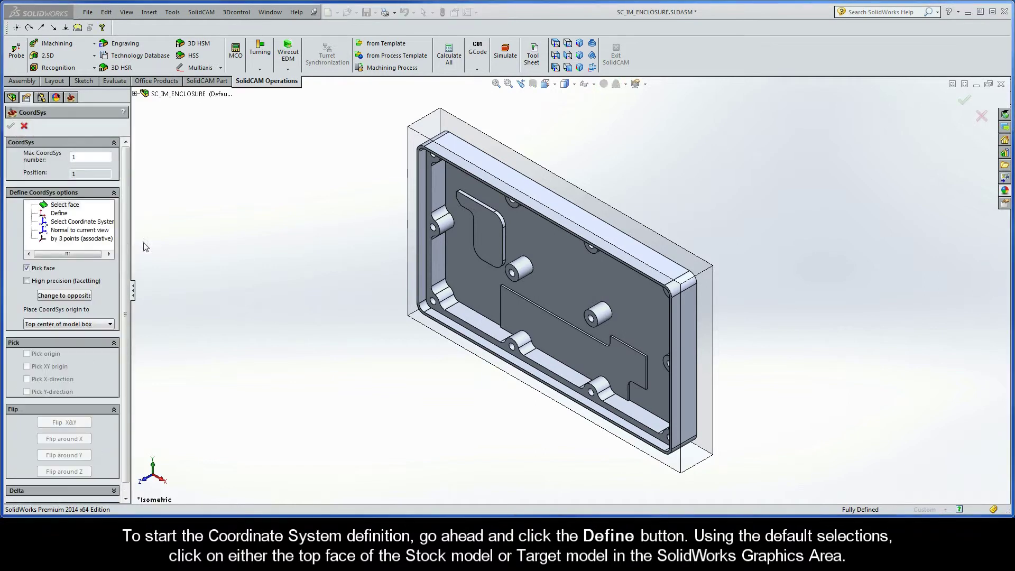
{"action": "left_click", "coordinate": [412, 294]}
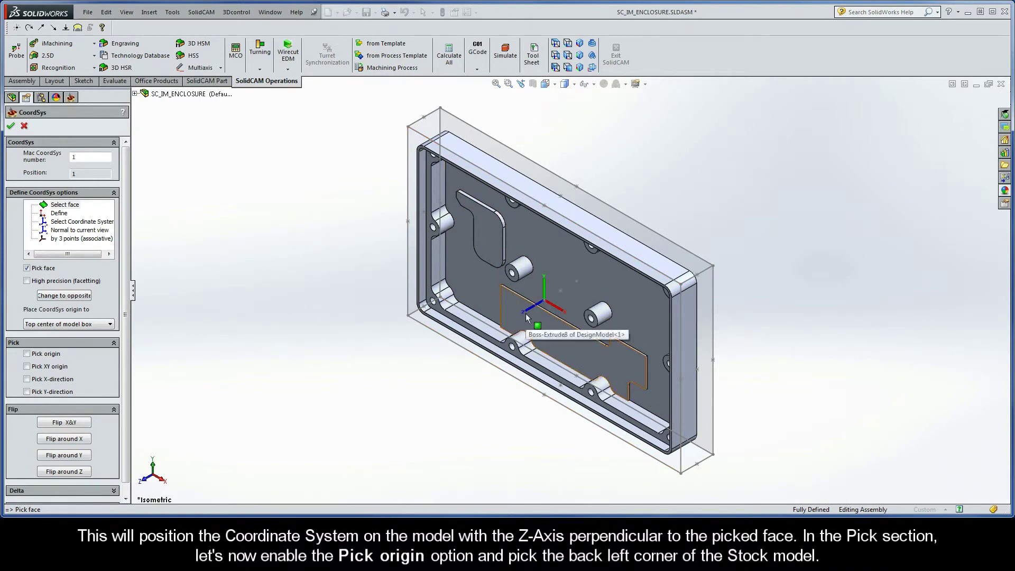
{"action": "left_click", "coordinate": [27, 354]}
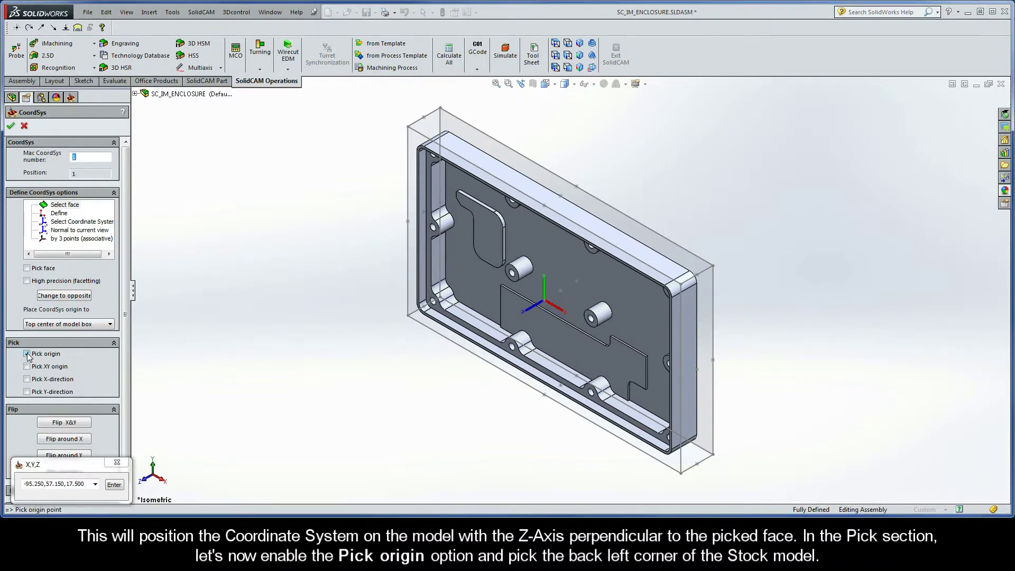
{"action": "left_click", "coordinate": [408, 128]}
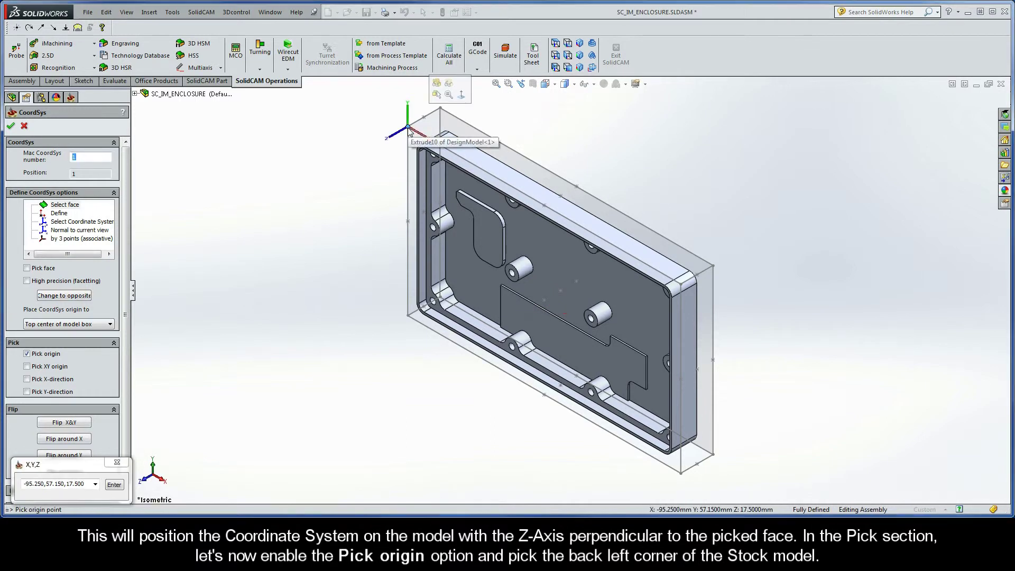
{"action": "left_click", "coordinate": [10, 127]}
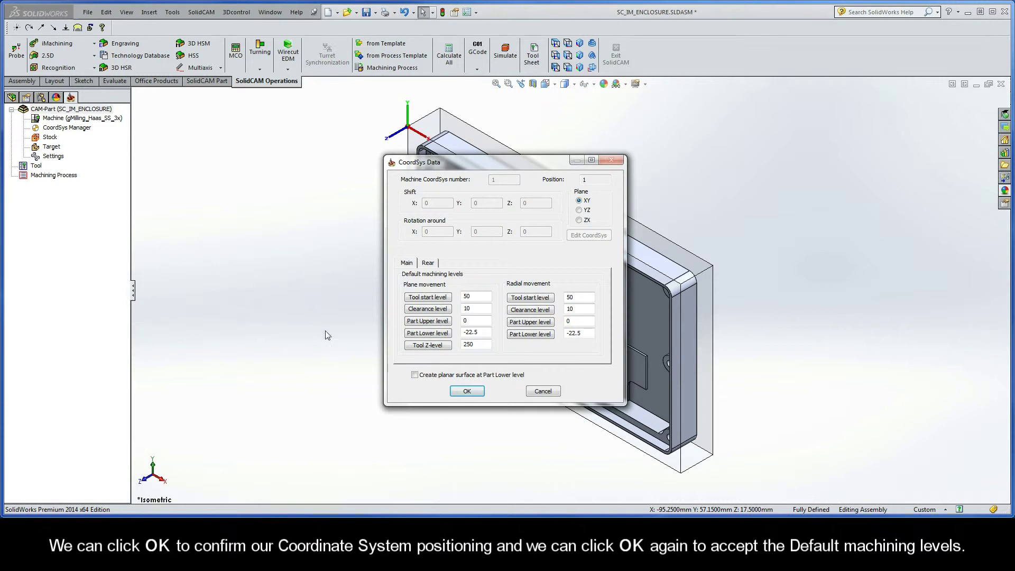
{"action": "left_click", "coordinate": [467, 392]}
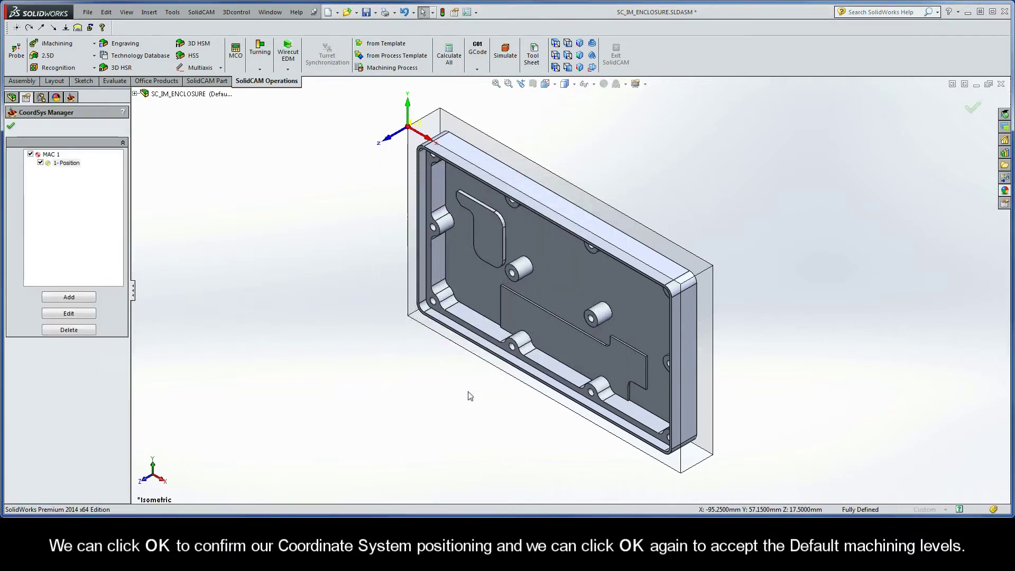
{"action": "left_click", "coordinate": [568, 54]}
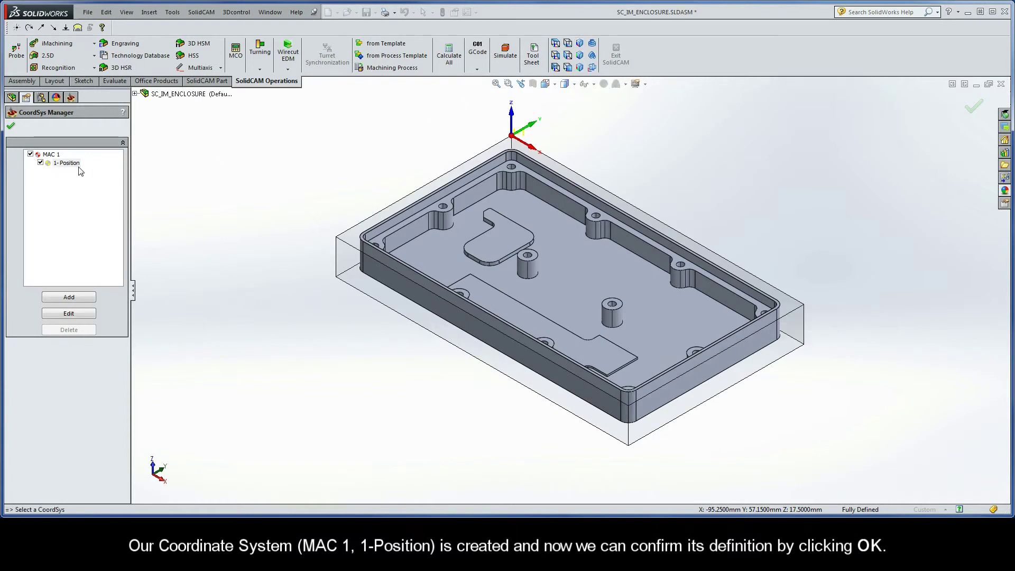
- Close the CoordSys Manager and define the stock as a 3D Model from the box solid
{"action": "left_click", "coordinate": [11, 128]}
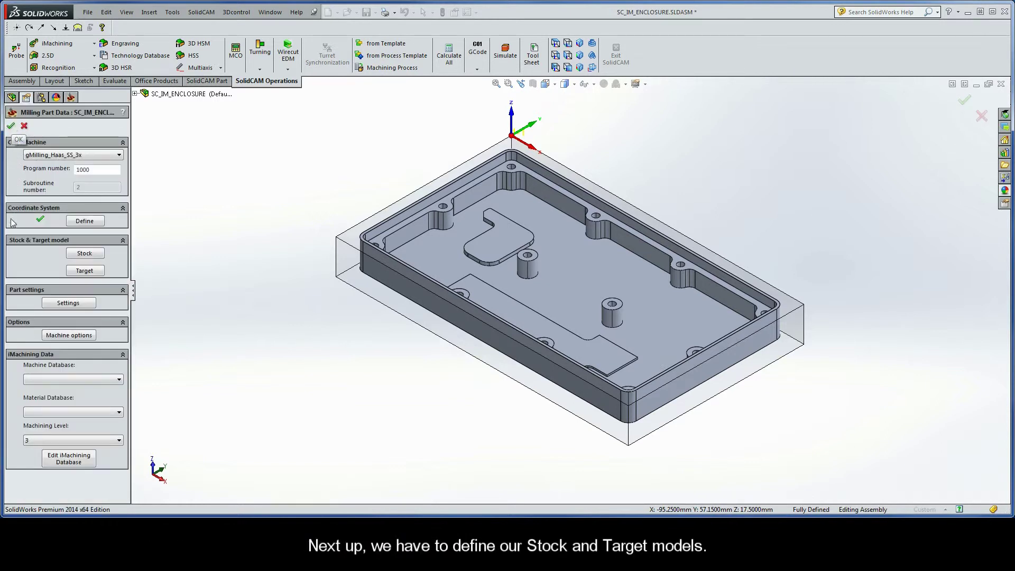
{"action": "left_click", "coordinate": [87, 257]}
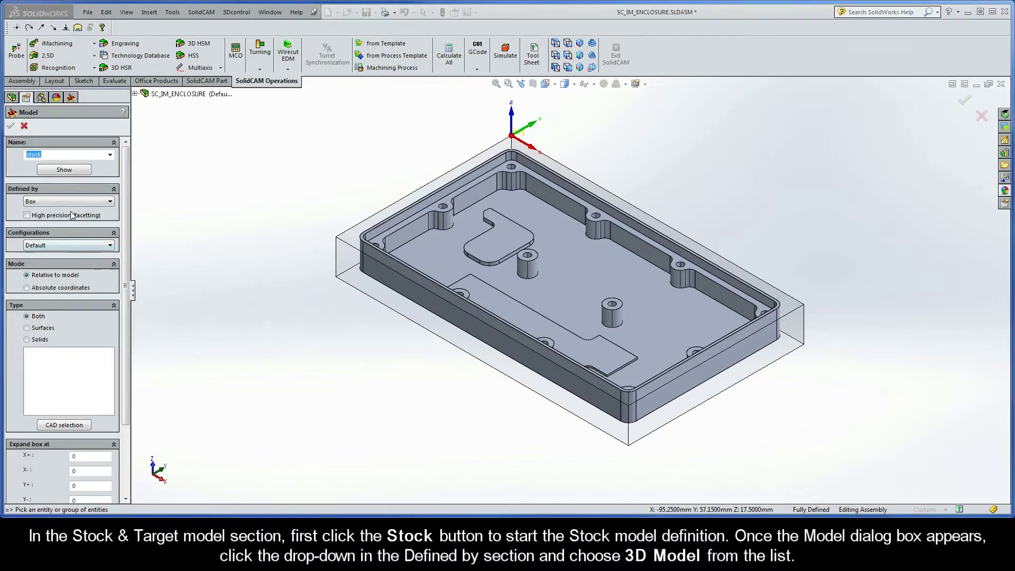
{"action": "left_click", "coordinate": [68, 202]}
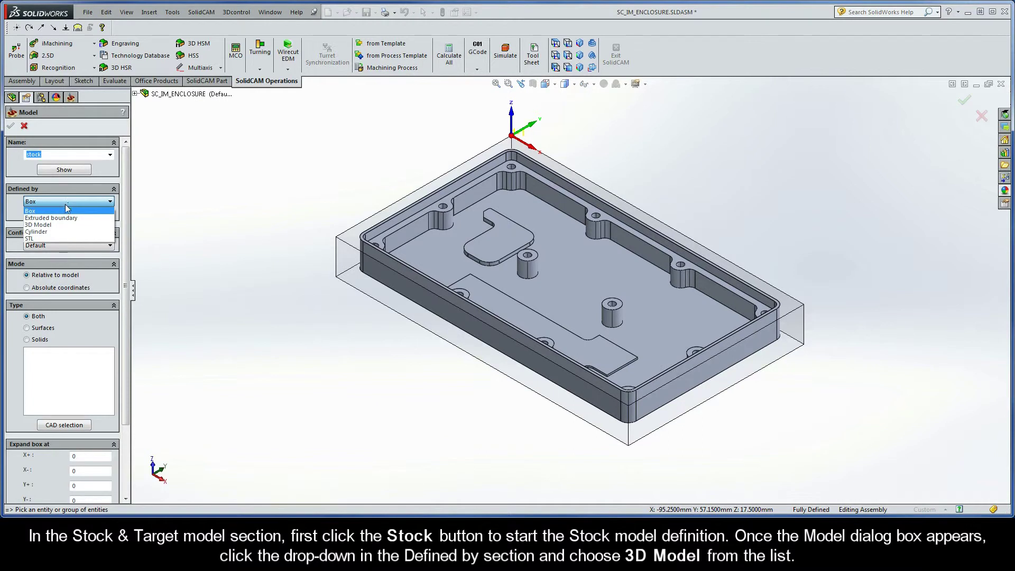
{"action": "left_click", "coordinate": [57, 226]}
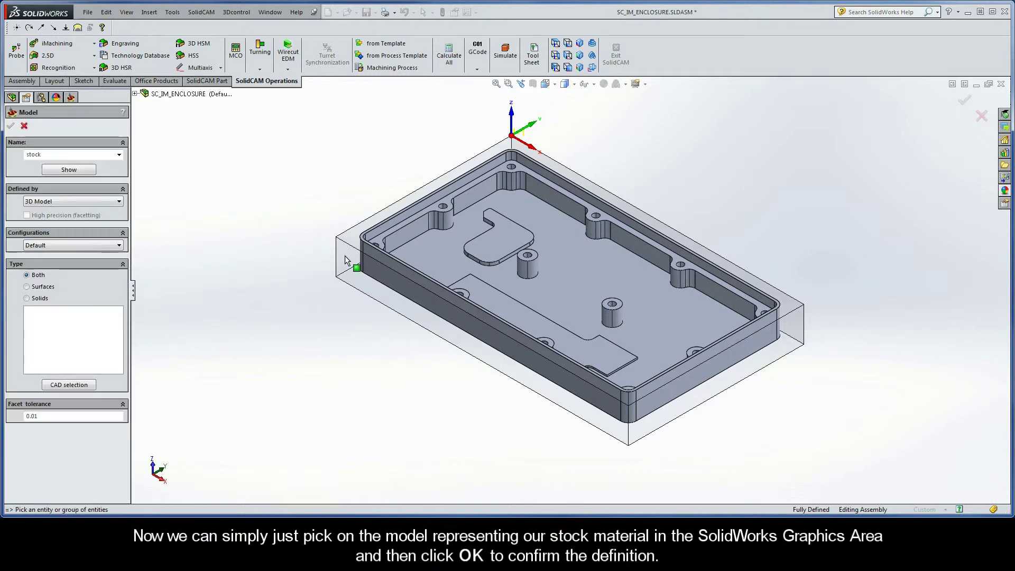
{"action": "left_click", "coordinate": [344, 259]}
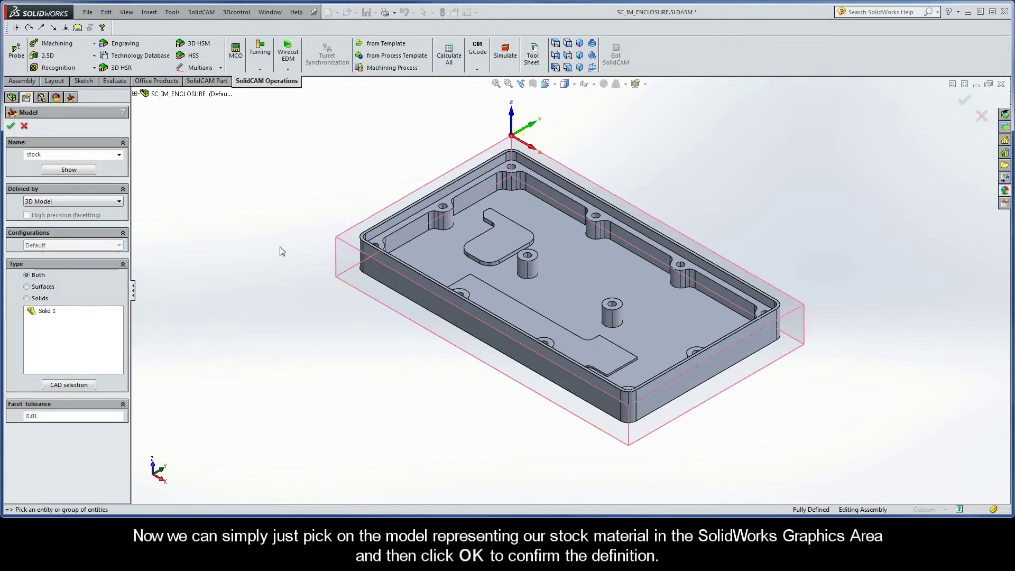
{"action": "left_click", "coordinate": [11, 126]}
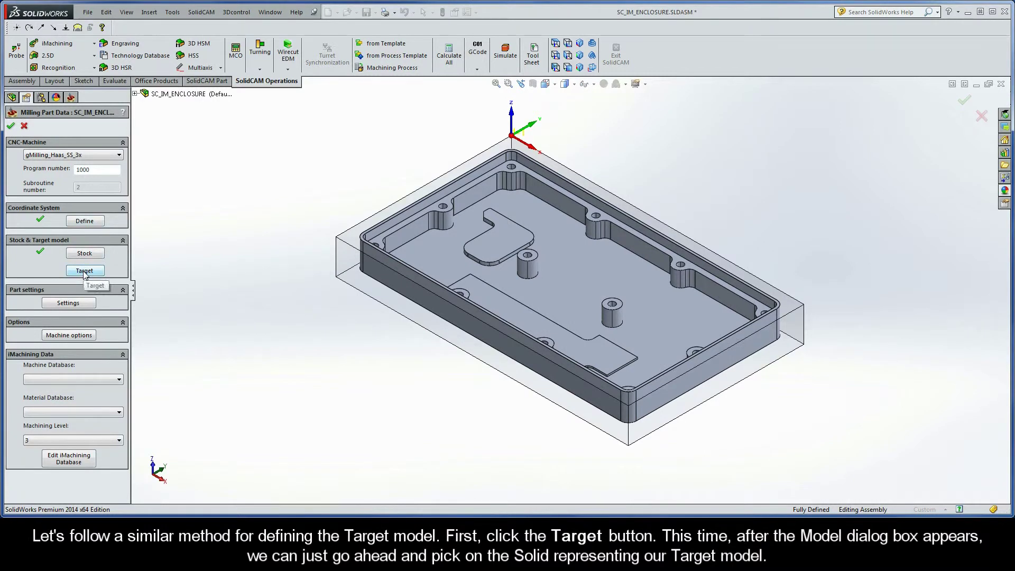
- Pick the enclosure solid as the target model and confirm it
{"action": "left_click", "coordinate": [85, 272]}
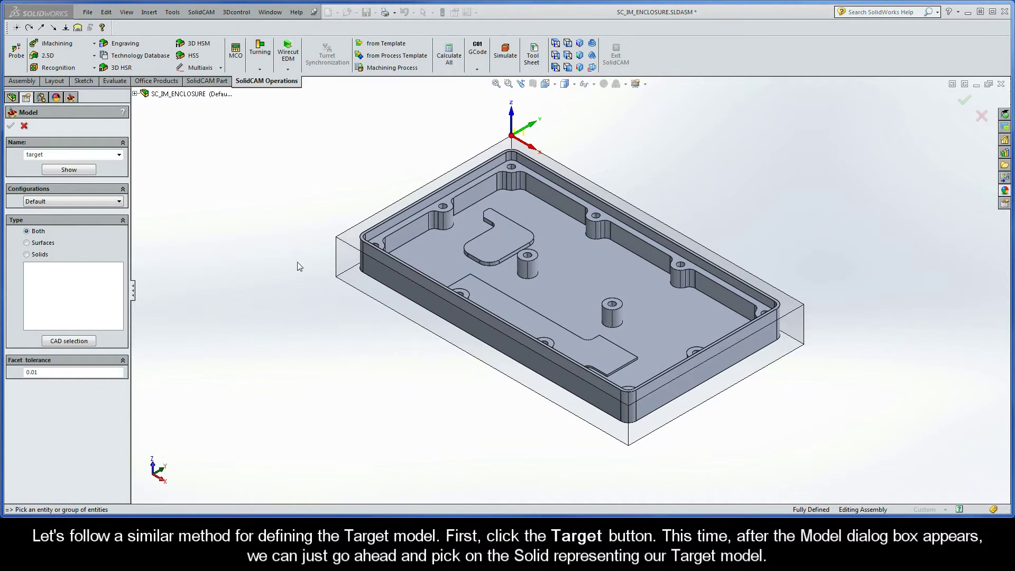
{"action": "left_click", "coordinate": [425, 247]}
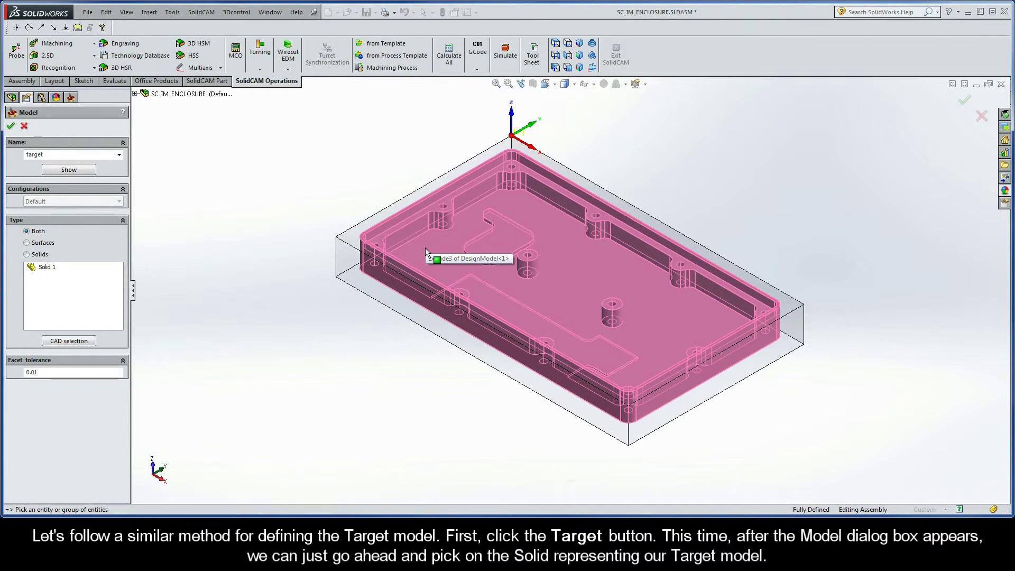
{"action": "left_click", "coordinate": [12, 127]}
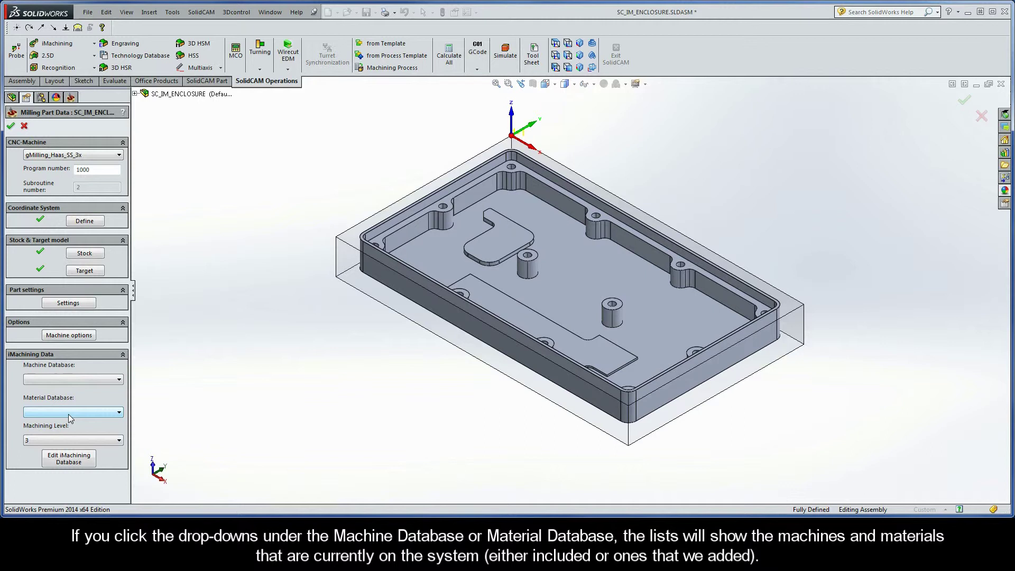
{"action": "left_click", "coordinate": [69, 381]}
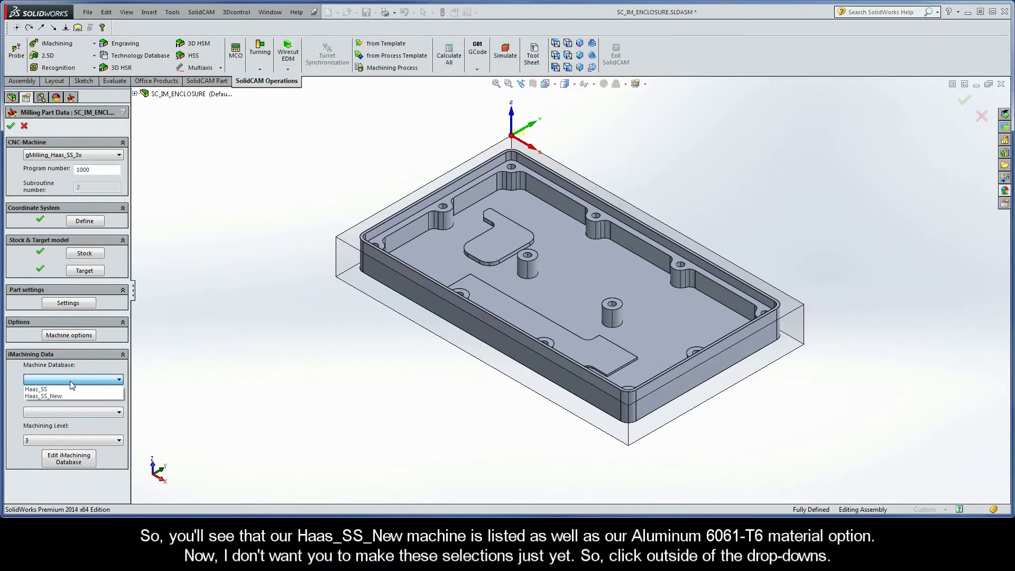
{"action": "left_click", "coordinate": [67, 416]}
{"action": "left_click", "coordinate": [68, 415]}
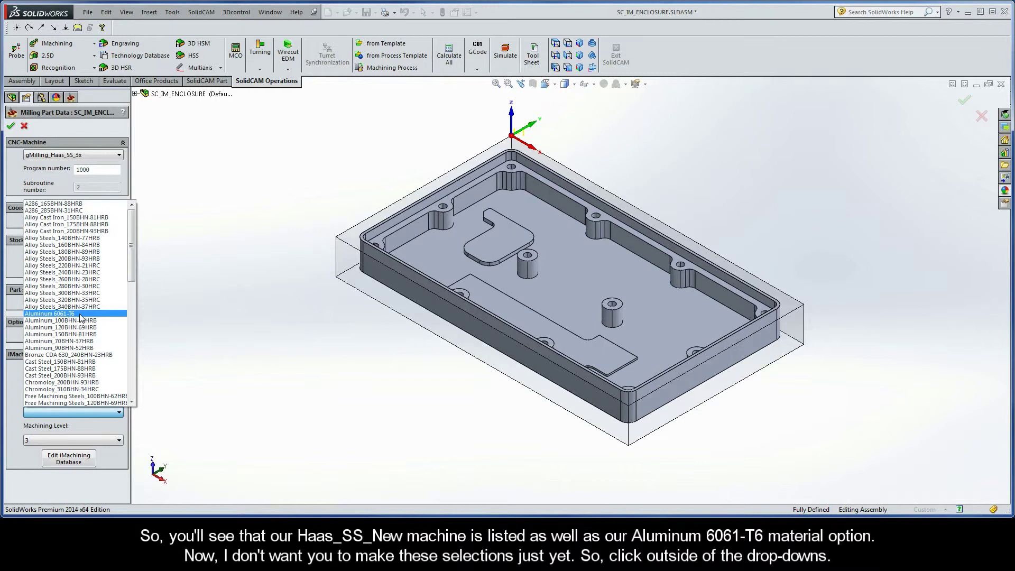
{"action": "left_click", "coordinate": [163, 305]}
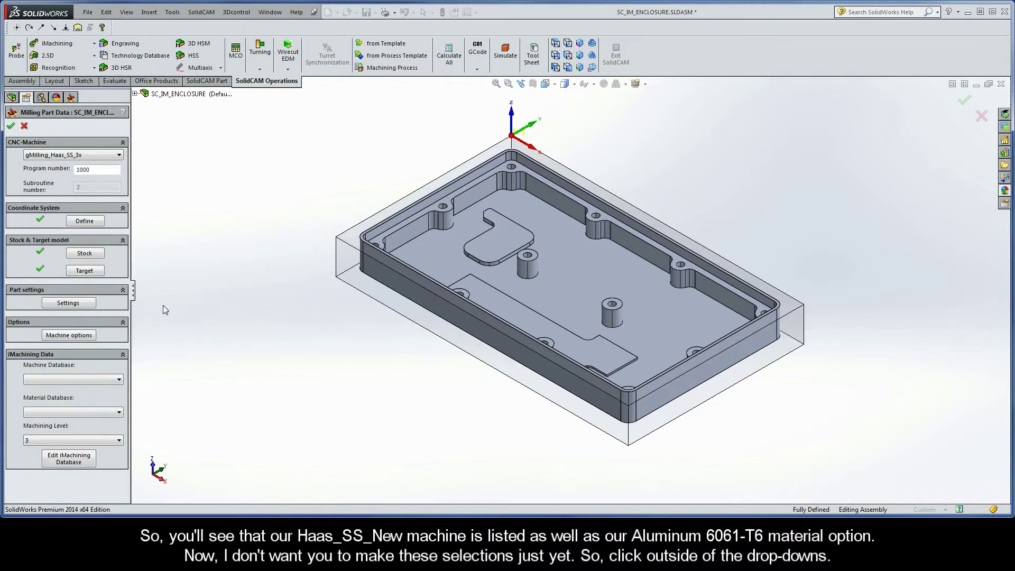
{"action": "left_click", "coordinate": [66, 463]}
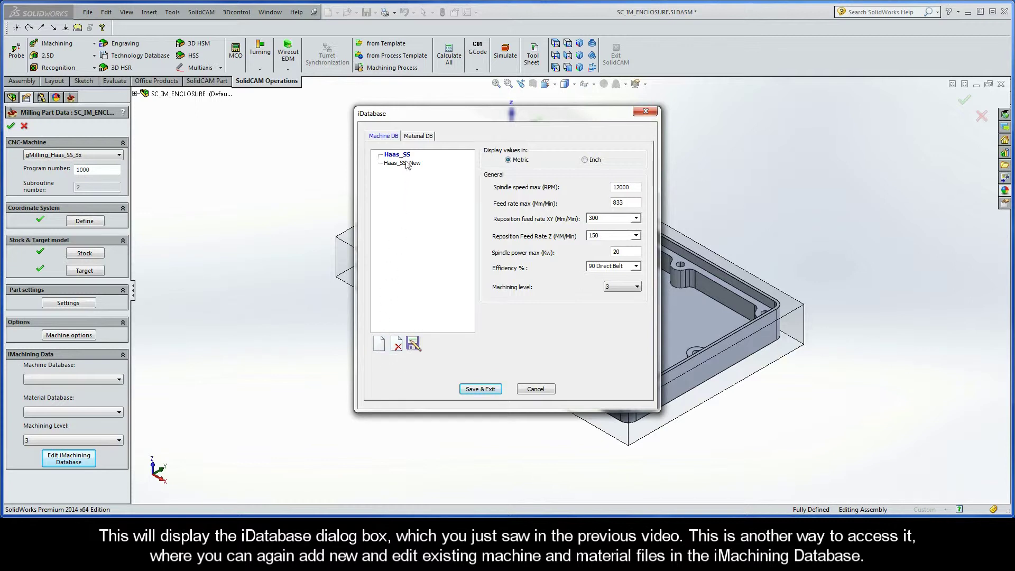
{"action": "left_click", "coordinate": [417, 138]}
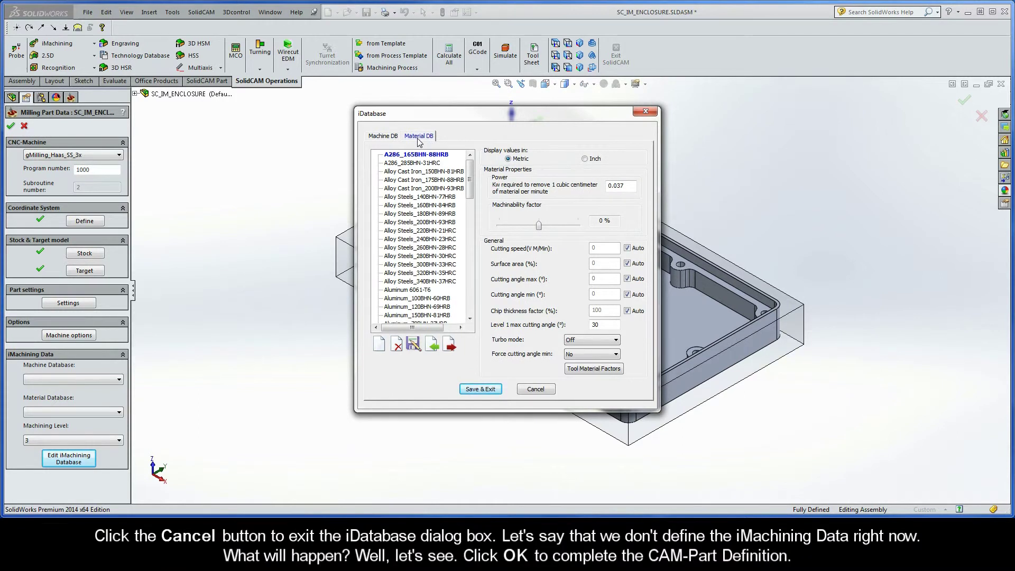
{"action": "left_click", "coordinate": [534, 389]}
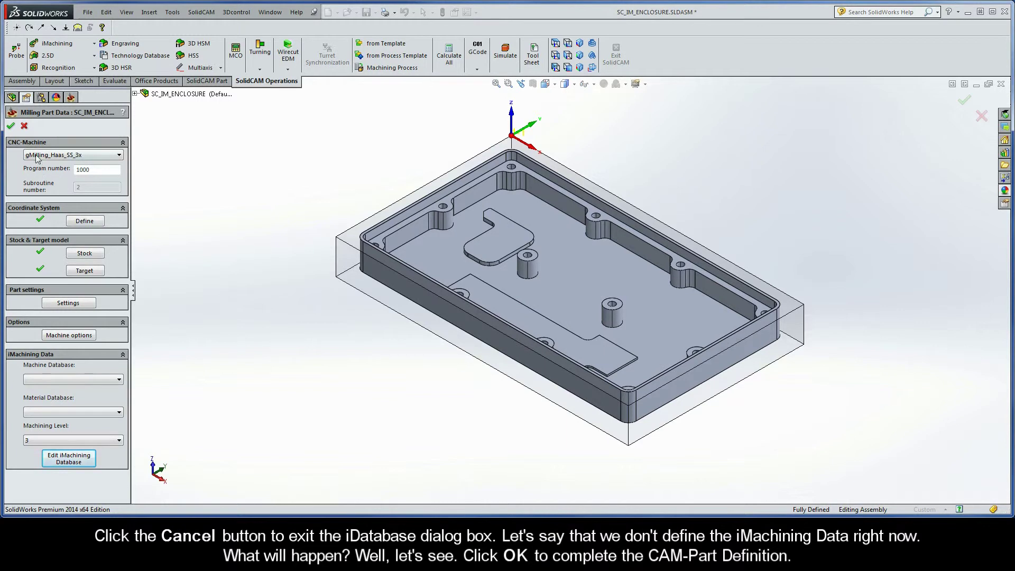
- Close Milling Part Data to finish the SC_IM_Enclosure CAM part definition
{"action": "left_click", "coordinate": [11, 127]}
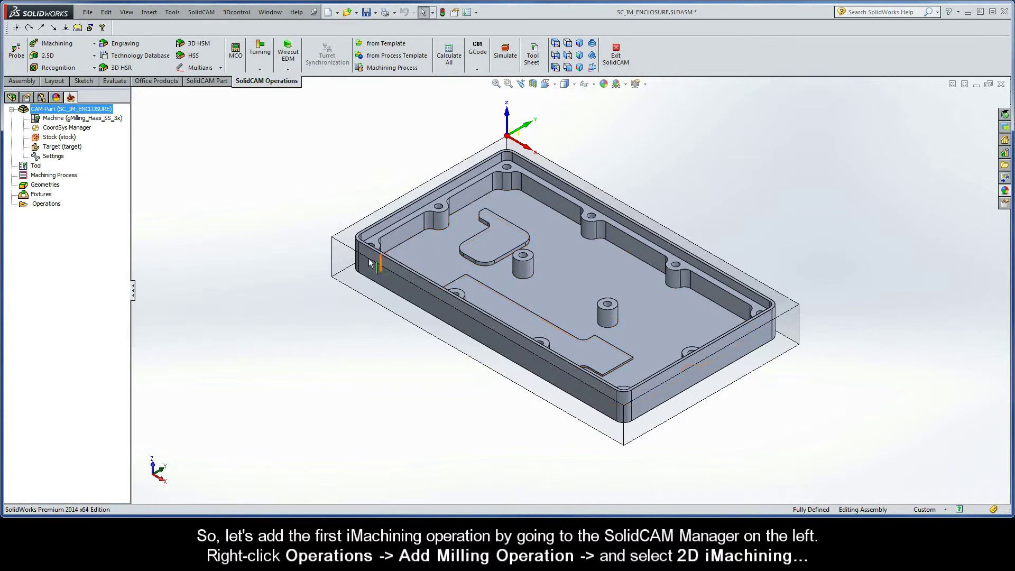
- Add a 2D iMachining operation from the Operations context menu
{"action": "right_click", "coordinate": [47, 205]}
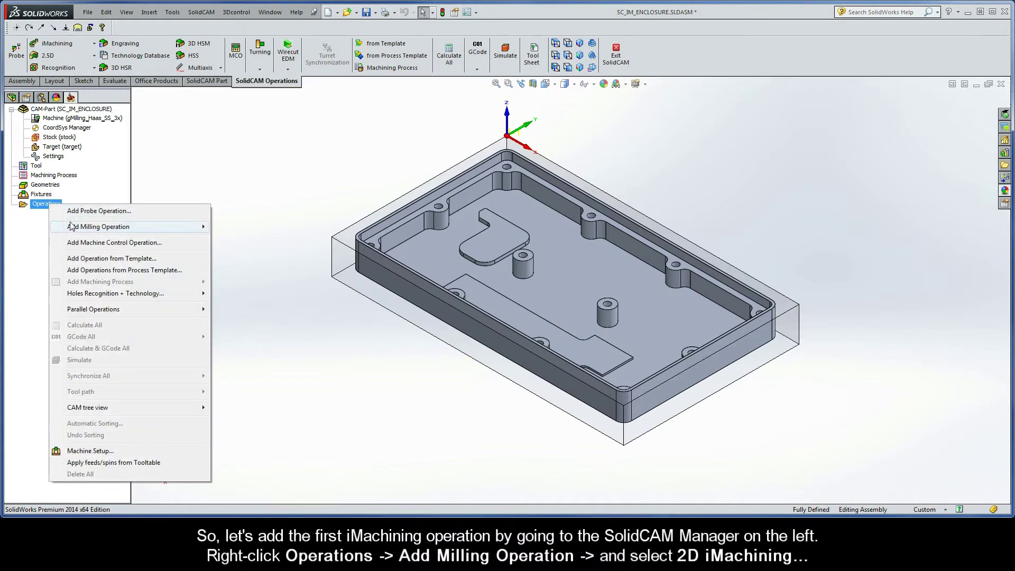
{"action": "mouse_move", "coordinate": [127, 231]}
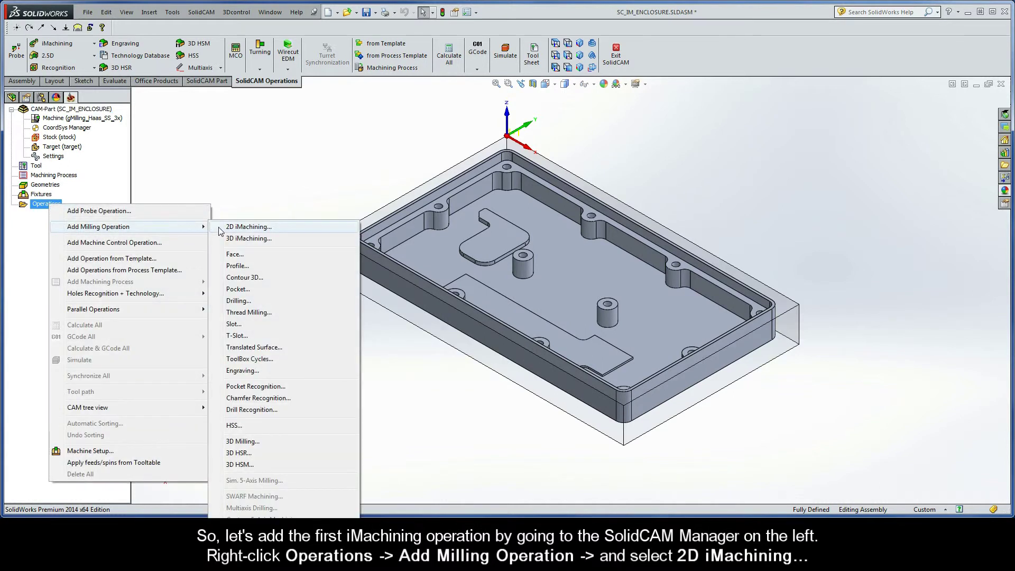
{"action": "left_click", "coordinate": [272, 230]}
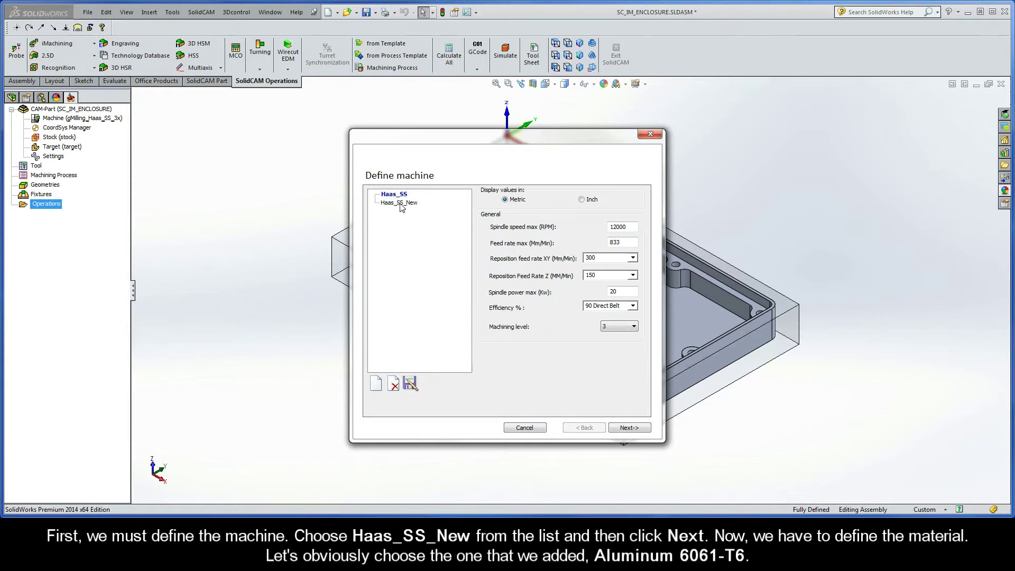
- Choose the Haas_SS_New machine and Aluminum 6061-T6 material for the iMachining operation
{"action": "left_click", "coordinate": [401, 203]}
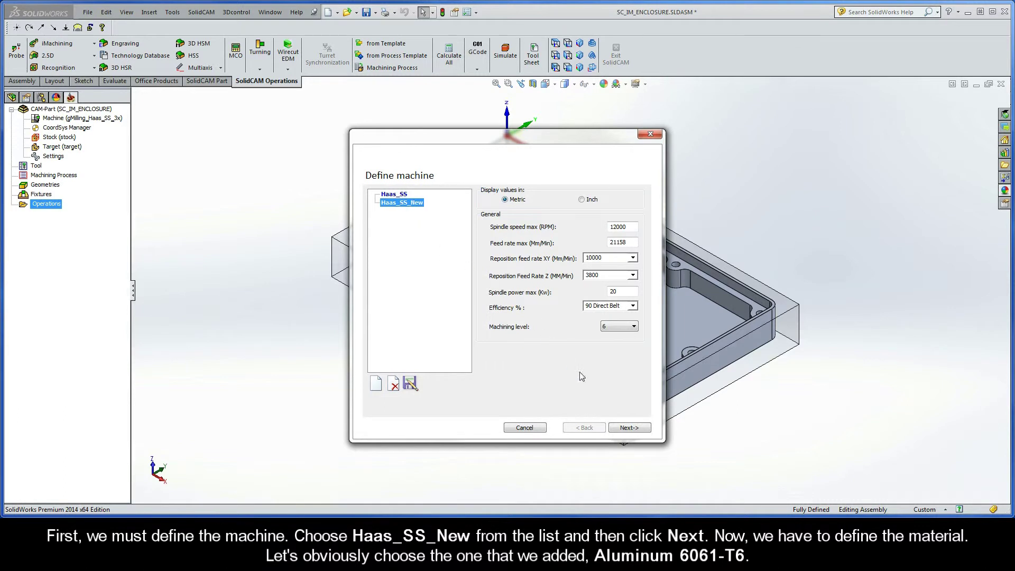
{"action": "left_click", "coordinate": [628, 428]}
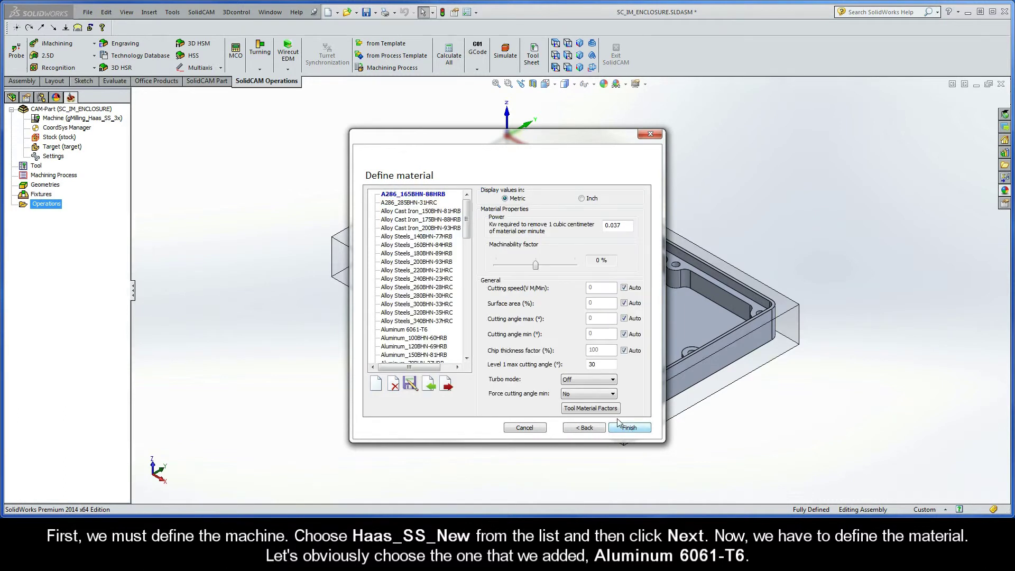
{"action": "left_click_drag", "start_coordinate": [467, 248], "coordinate": [468, 262]}
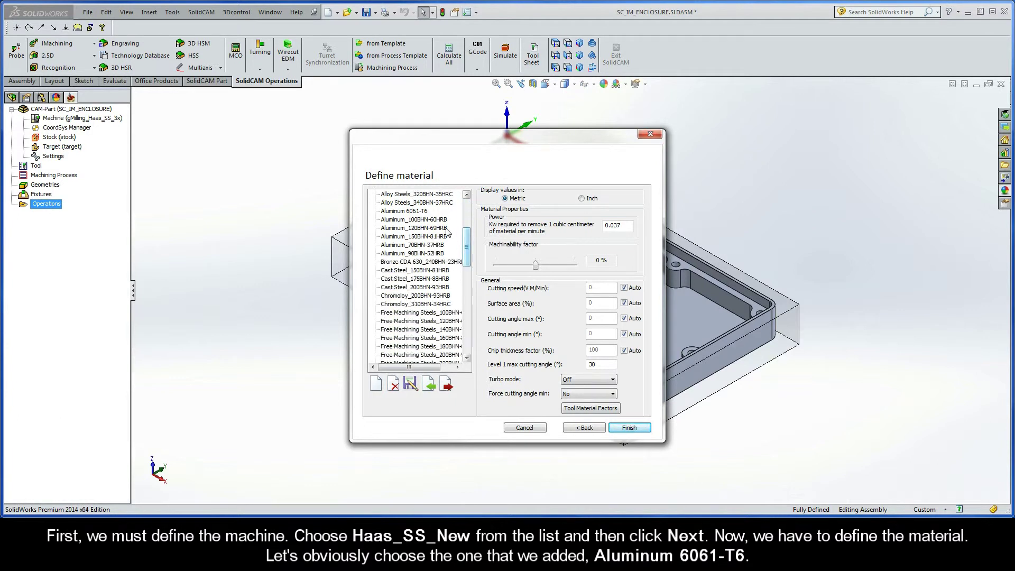
{"action": "left_click", "coordinate": [422, 213]}
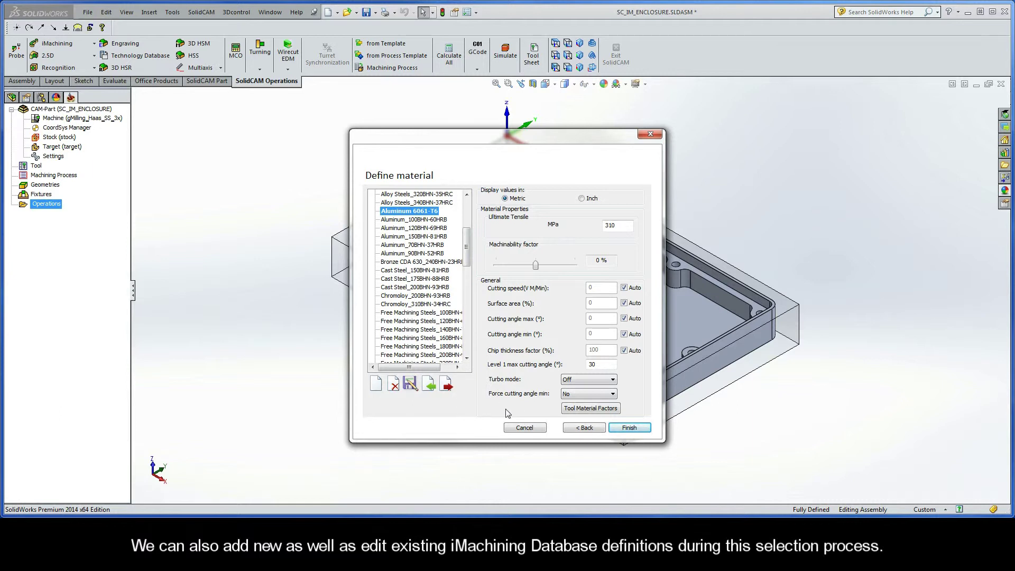
{"action": "left_click", "coordinate": [628, 429]}
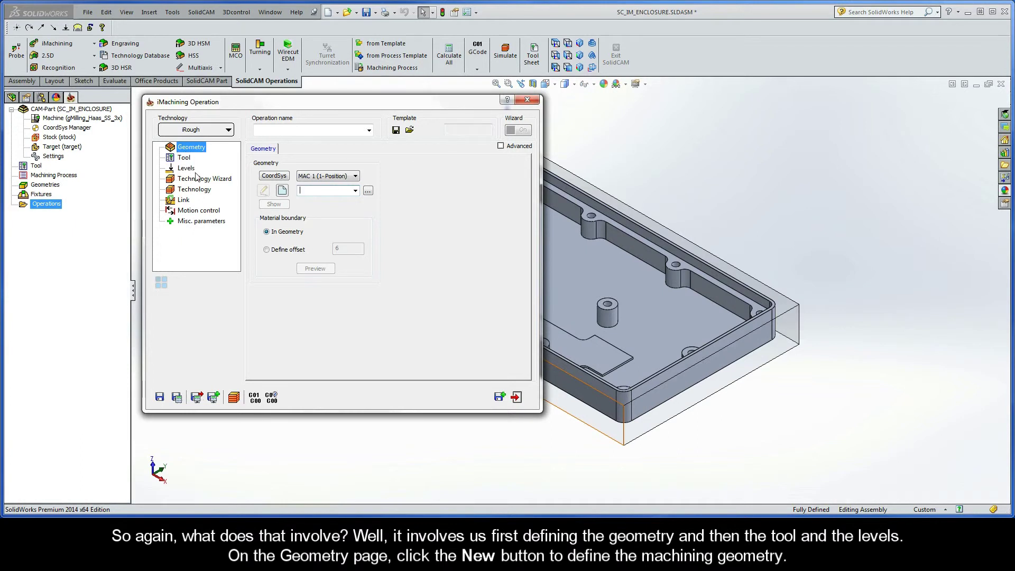
- Start a new geometry and chain the stock's lower outer edge
{"action": "left_click", "coordinate": [282, 191]}
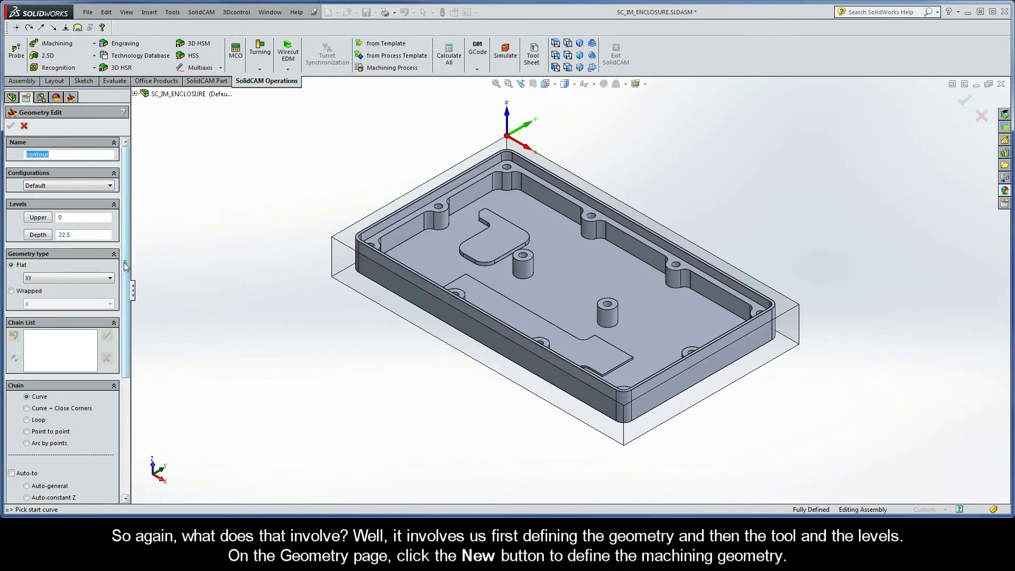
{"action": "left_click_drag", "start_coordinate": [127, 266], "coordinate": [128, 331]}
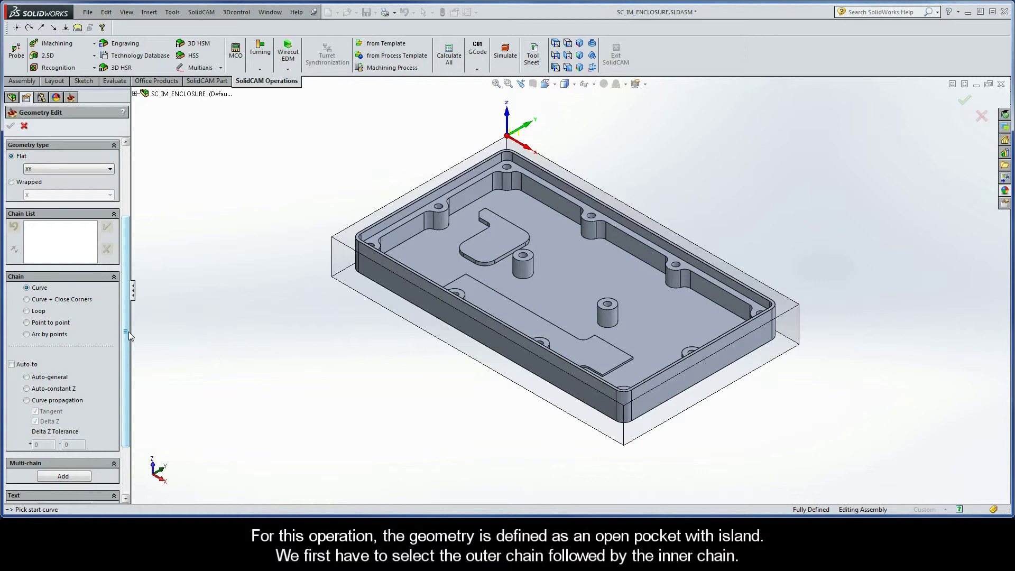
{"action": "left_click", "coordinate": [555, 407]}
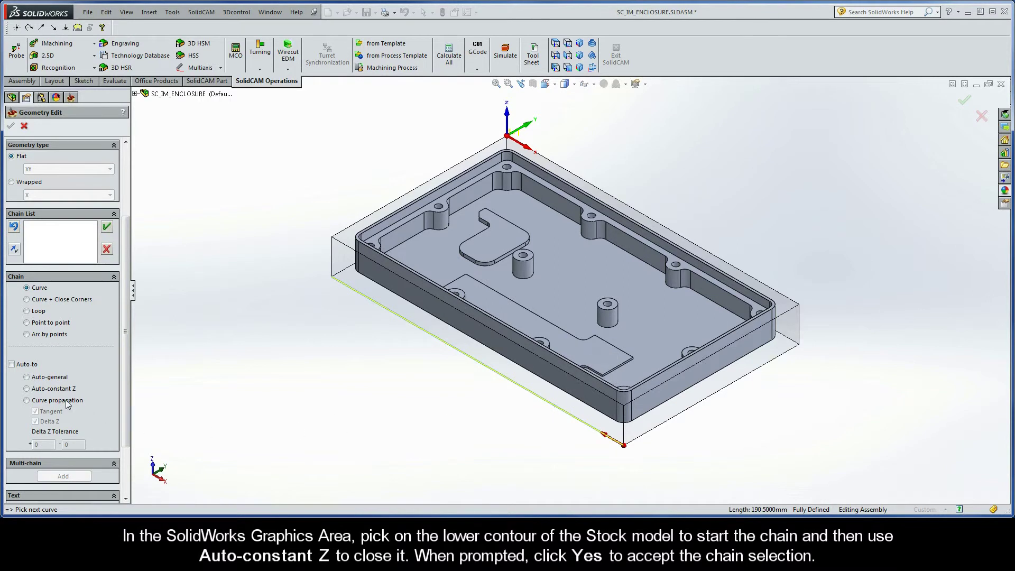
{"action": "left_click", "coordinate": [27, 389]}
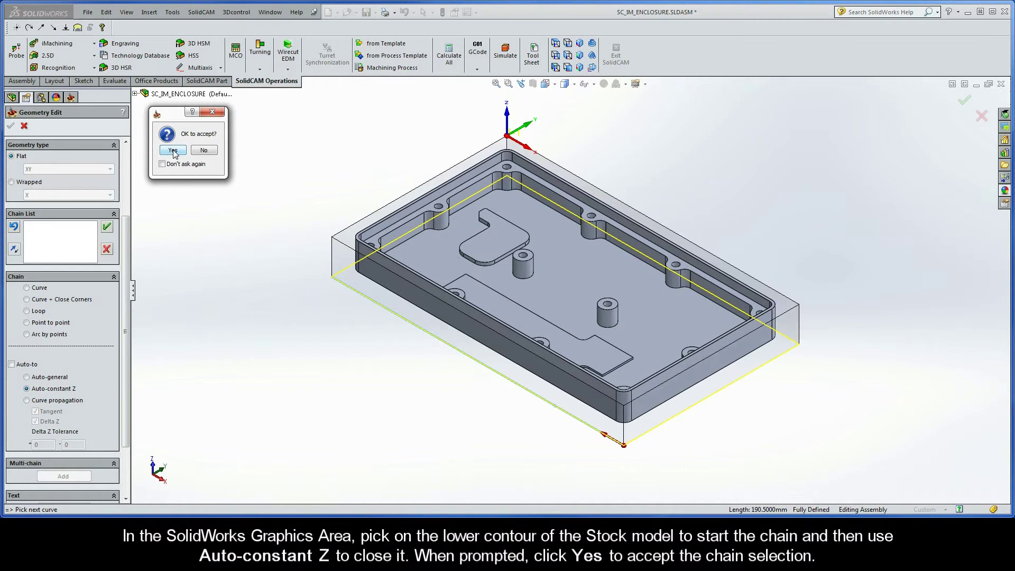
{"action": "left_click", "coordinate": [173, 150]}
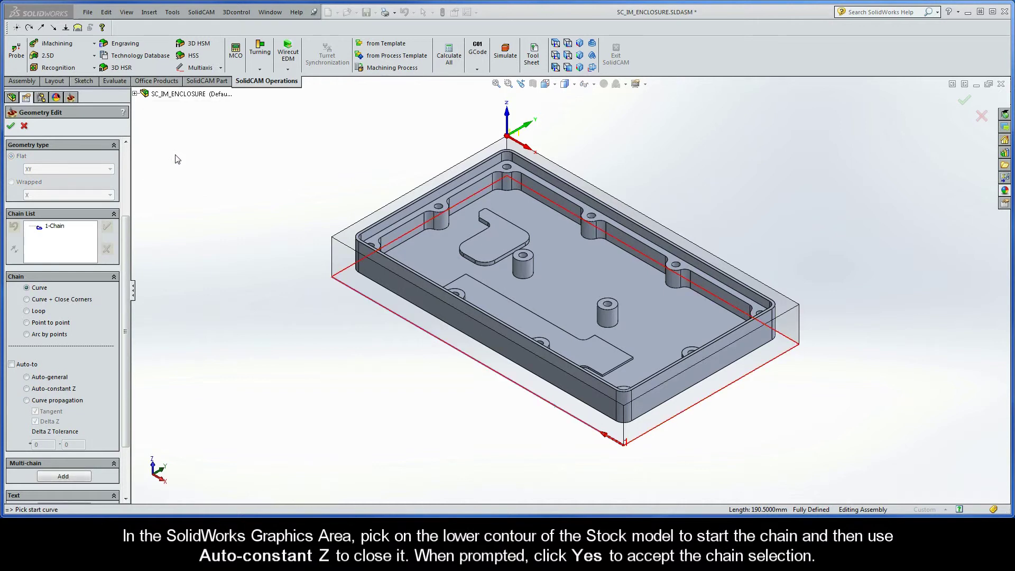
- Chain the part's lower outer edge, mark the stock chain open, and confirm the geometry
{"action": "left_click", "coordinate": [550, 387]}
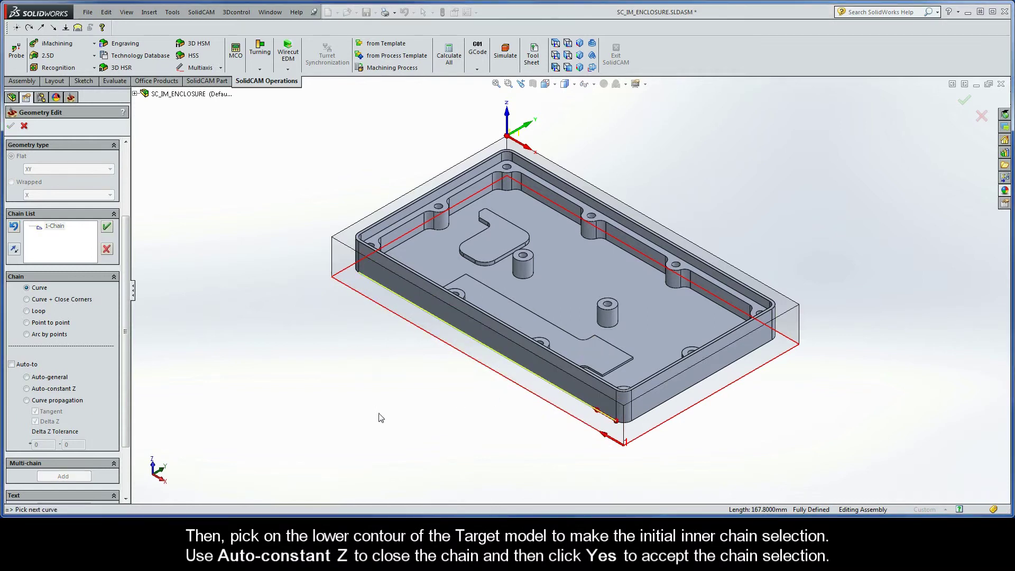
{"action": "left_click", "coordinate": [27, 389]}
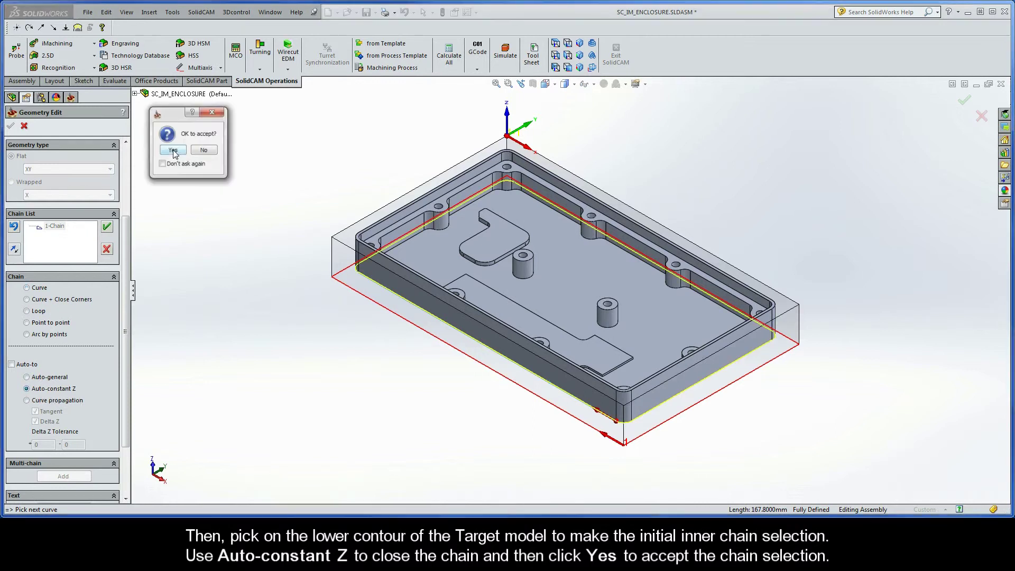
{"action": "left_click", "coordinate": [173, 151]}
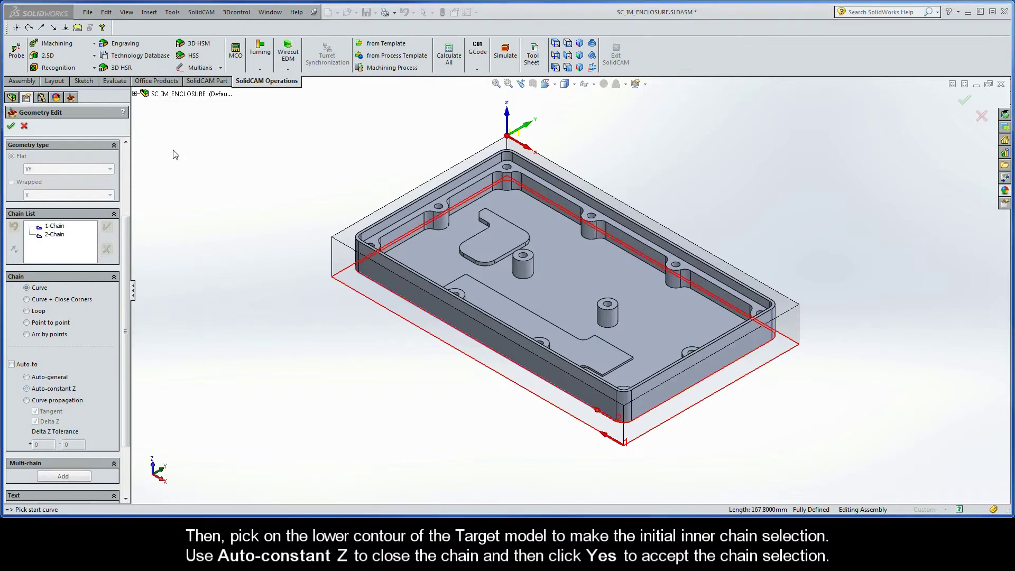
{"action": "right_click", "coordinate": [55, 227]}
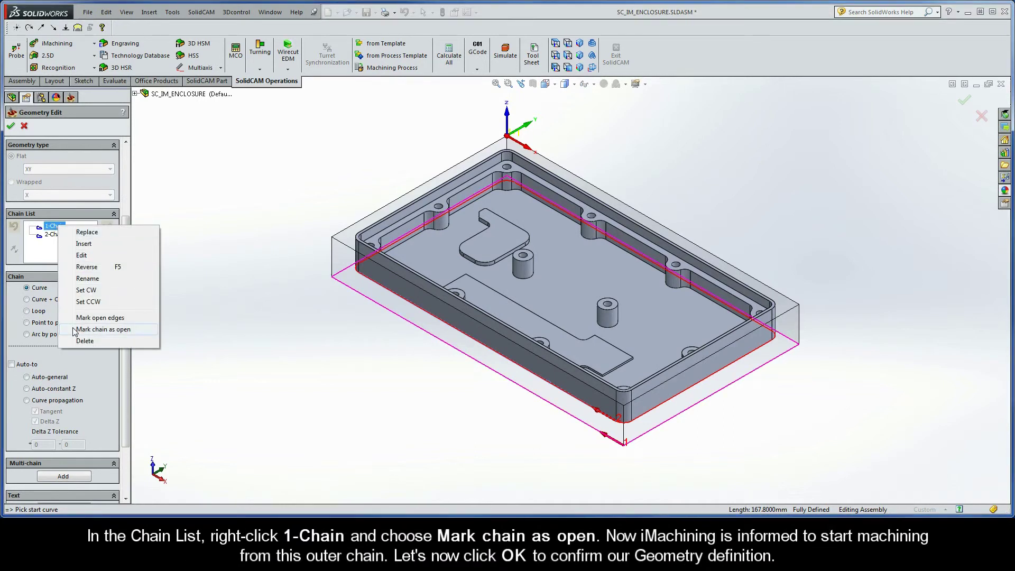
{"action": "left_click", "coordinate": [126, 331]}
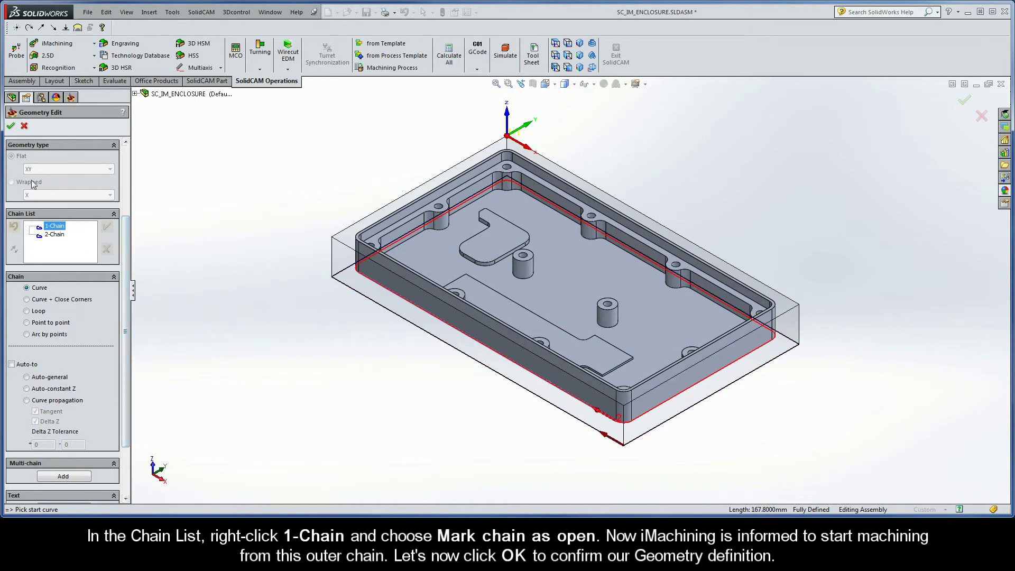
{"action": "left_click", "coordinate": [11, 126]}
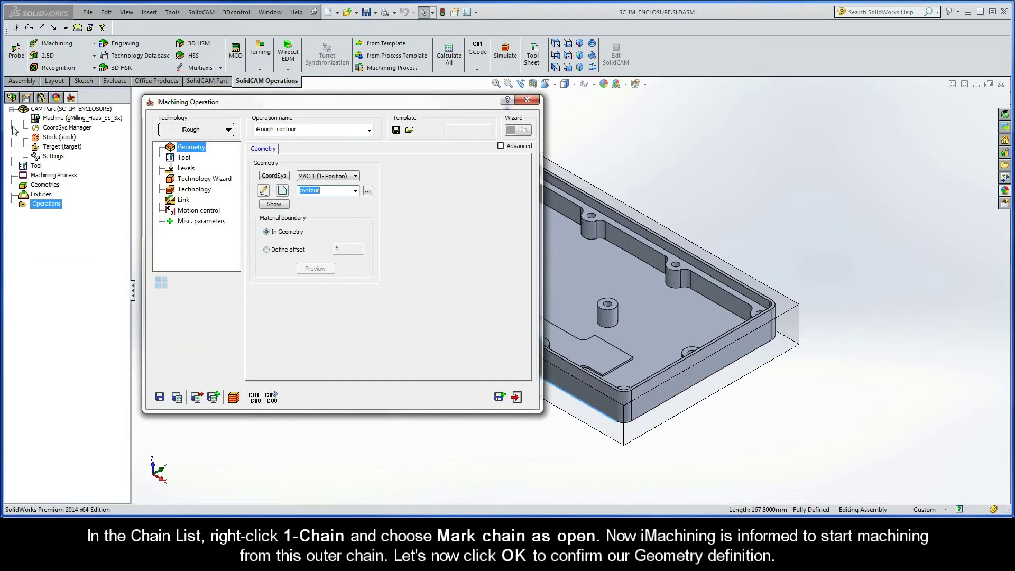
- Add a new end mill with 12 mm diameter and 4 flutes as the iRough tool
{"action": "left_click", "coordinate": [184, 159]}
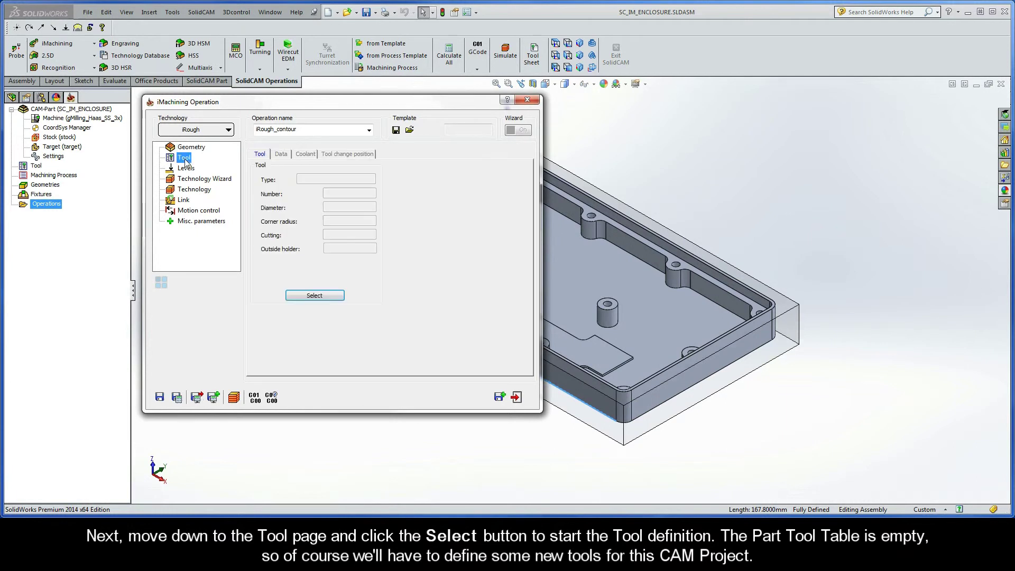
{"action": "left_click", "coordinate": [313, 296]}
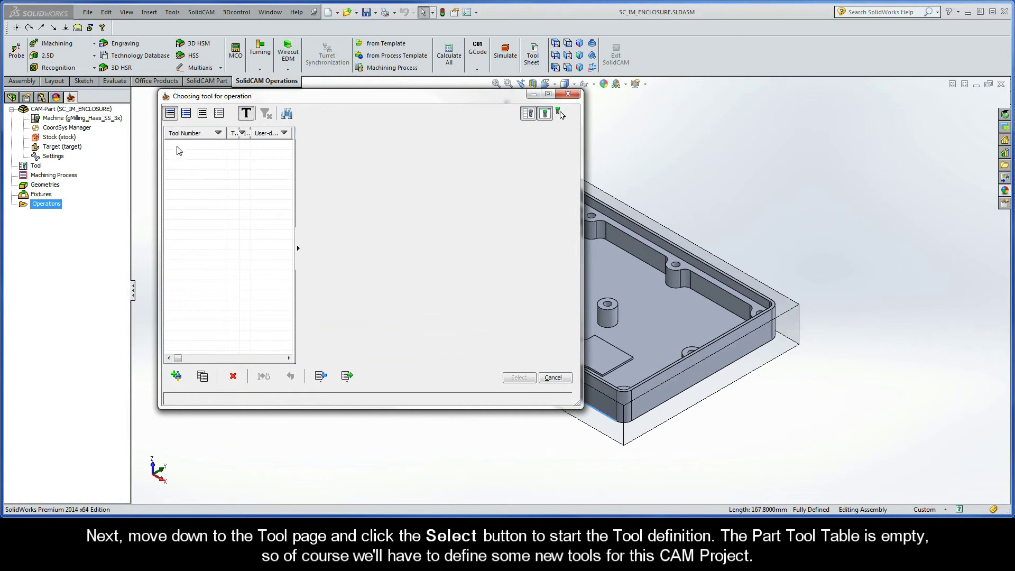
{"action": "left_click", "coordinate": [176, 376]}
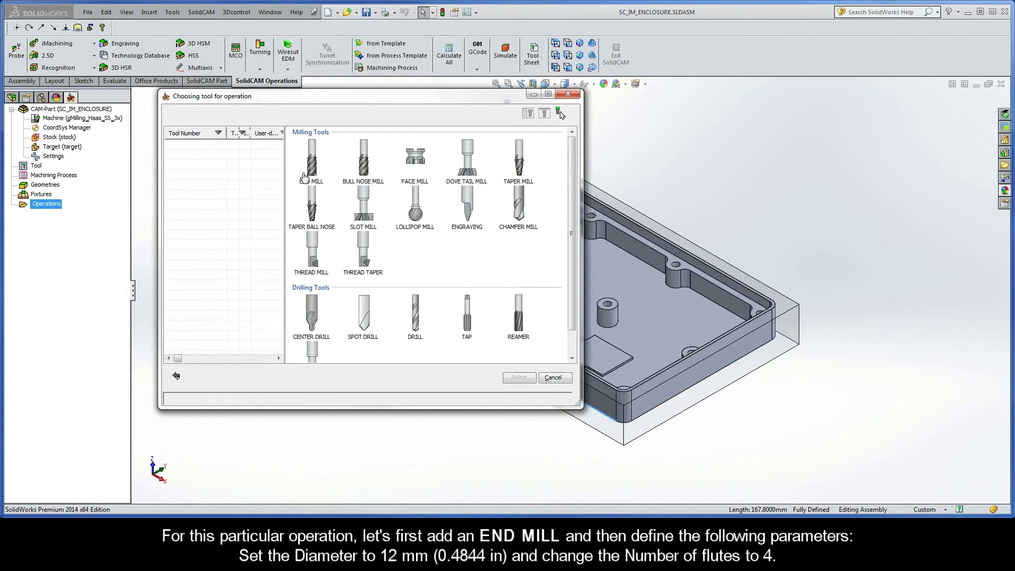
{"action": "left_click", "coordinate": [312, 159]}
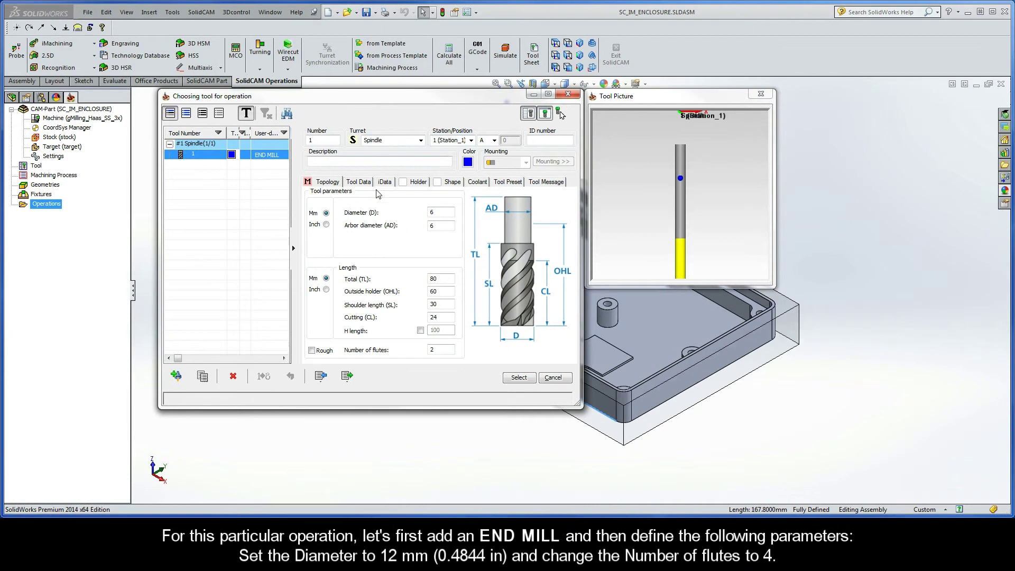
{"action": "left_click", "coordinate": [432, 211]}
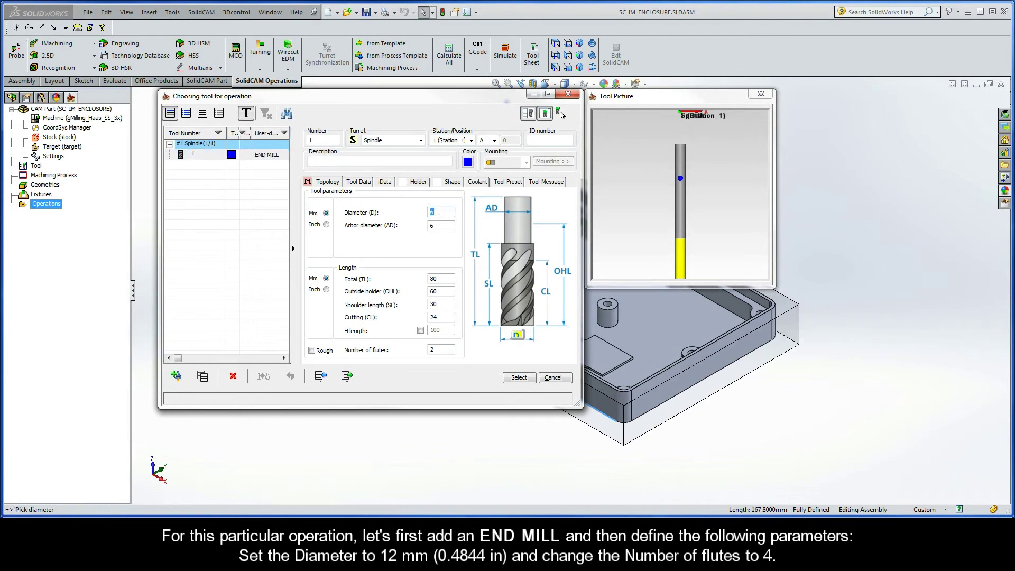
{"action": "type", "text": "12"}
{"action": "left_click", "coordinate": [440, 226]}
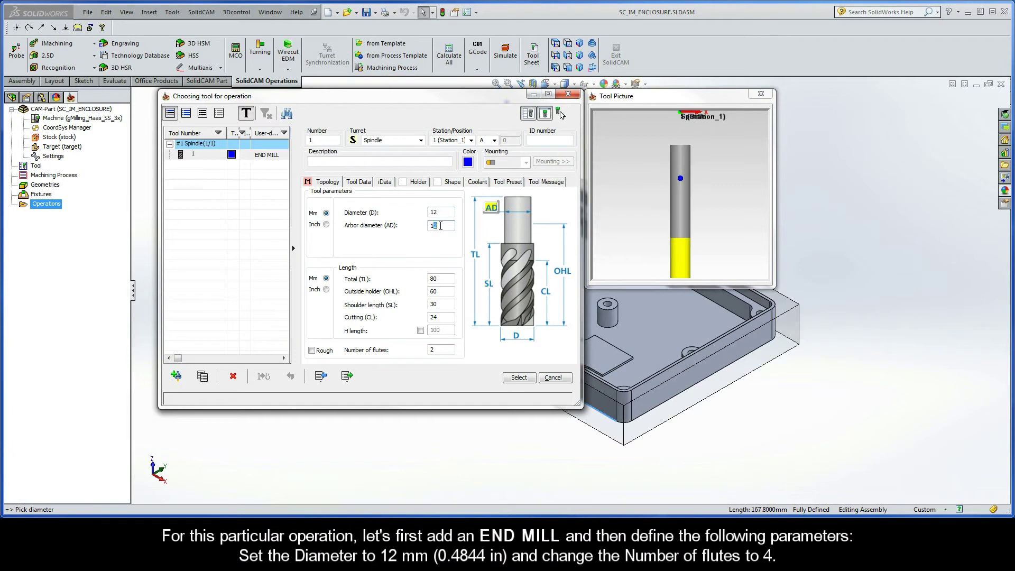
{"action": "left_click", "coordinate": [437, 353]}
{"action": "type", "text": "4"}
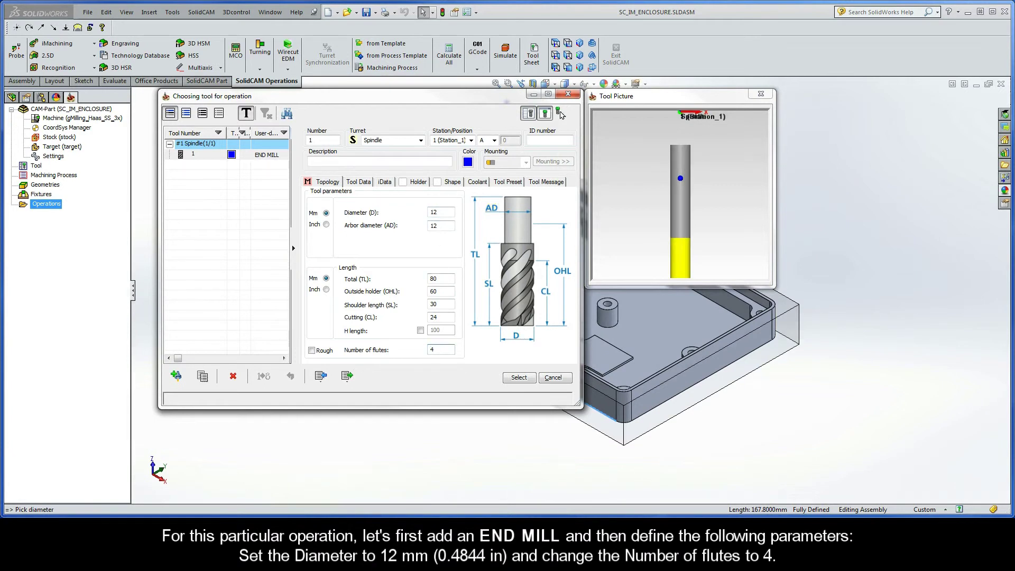
- Assign the new end mill and set the upper level to 0 from the stock's top face
{"action": "left_click", "coordinate": [519, 379]}
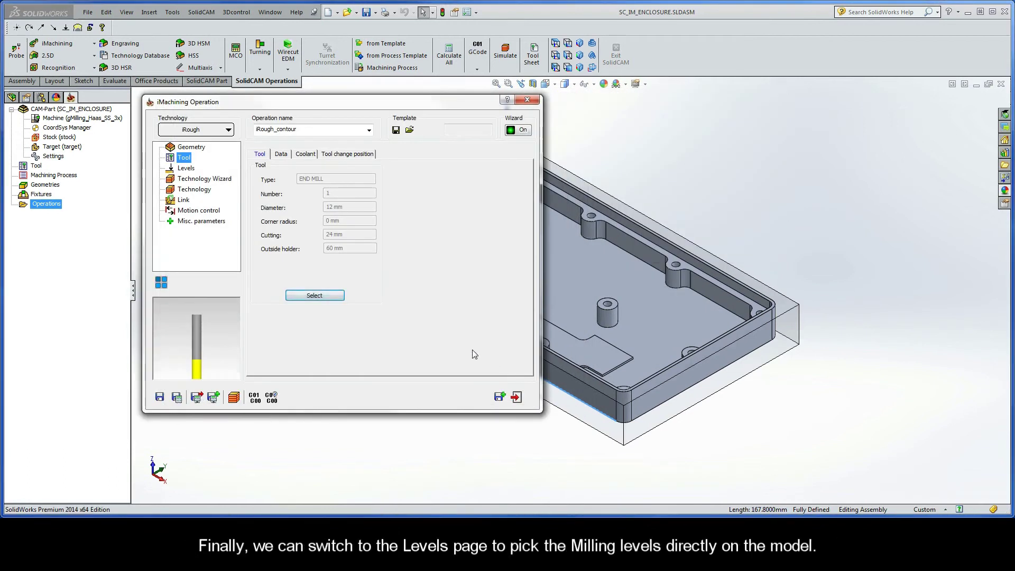
{"action": "left_click", "coordinate": [186, 169]}
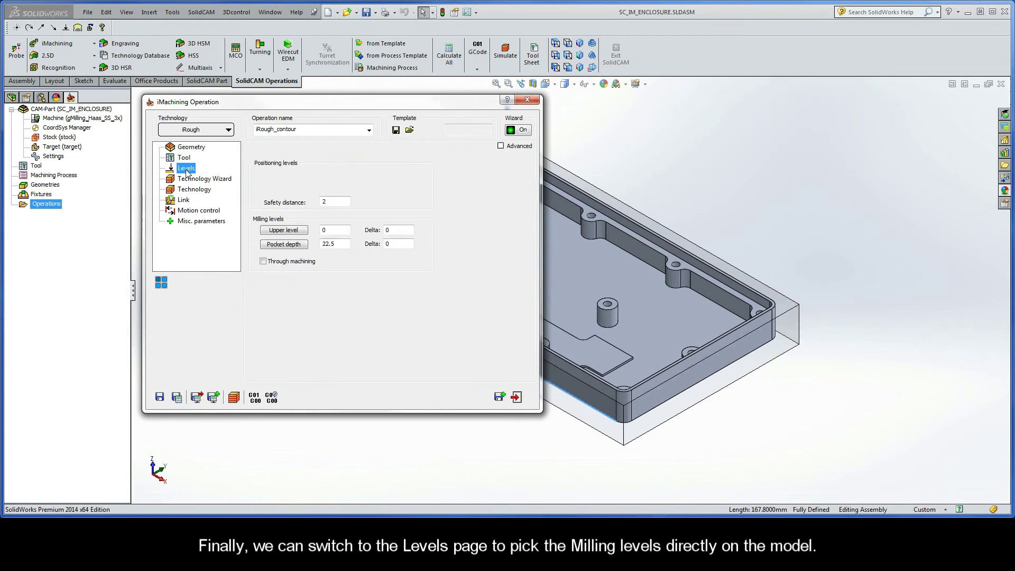
{"action": "left_click", "coordinate": [282, 231]}
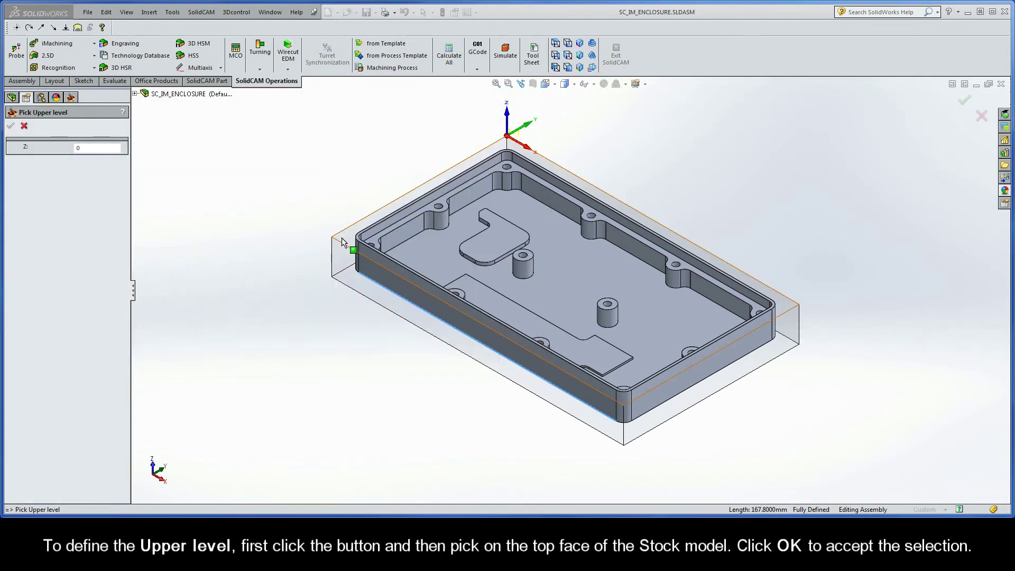
{"action": "left_click", "coordinate": [342, 237]}
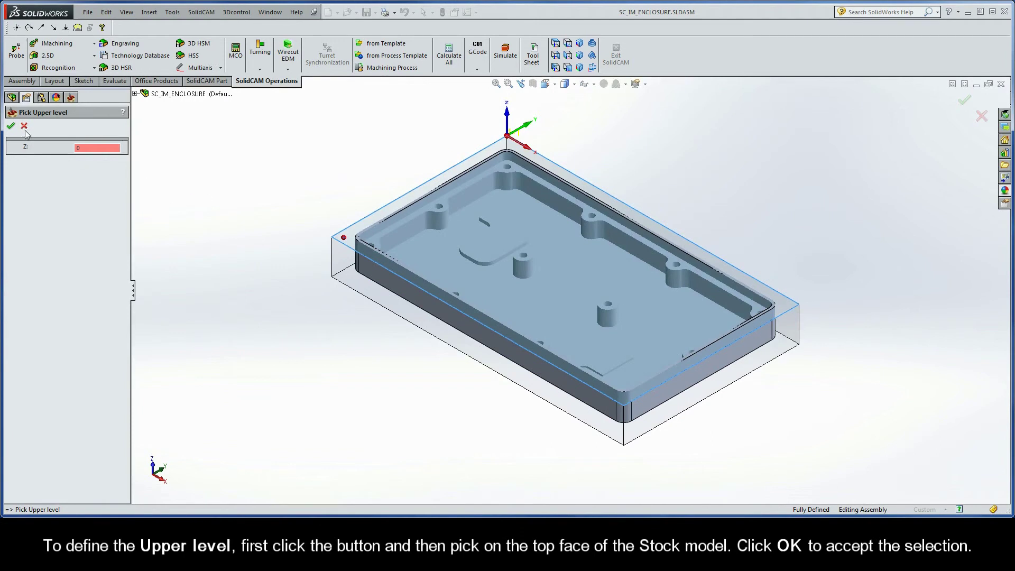
{"action": "left_click", "coordinate": [10, 125]}
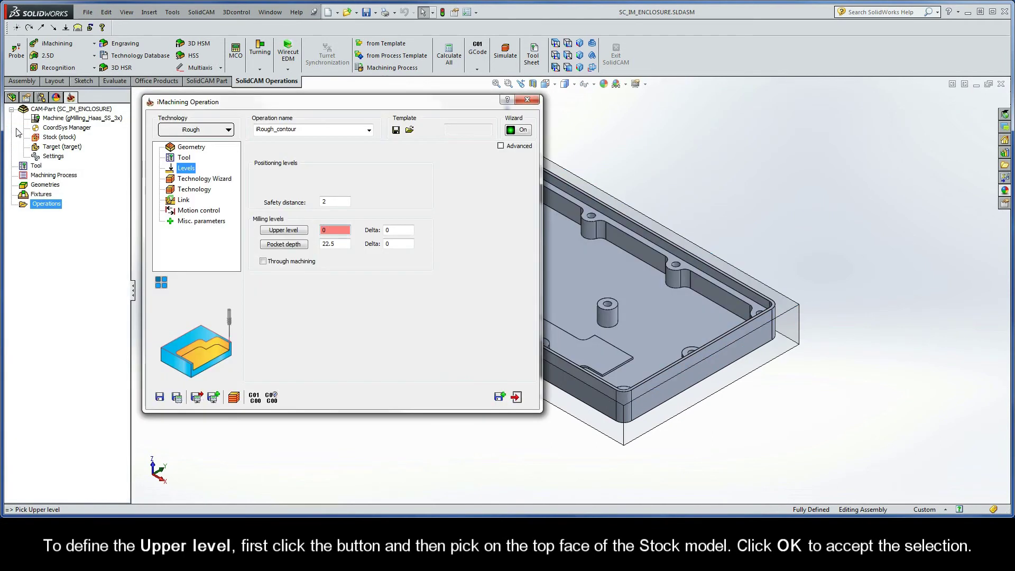
- Set pocket depth to -17.5 from the part's bottom edge, with a delta of -0.76
{"action": "left_click", "coordinate": [282, 245]}
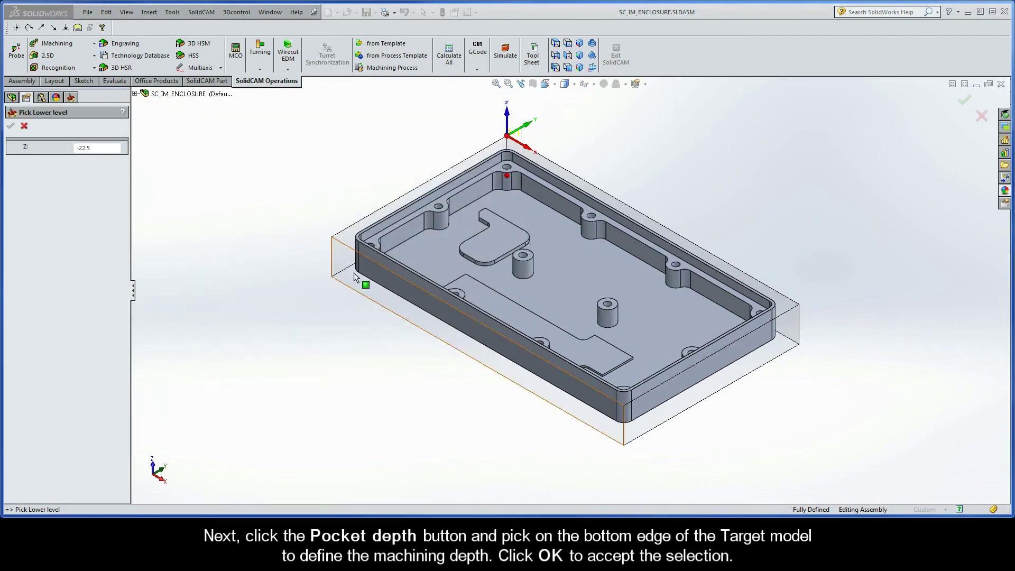
{"action": "left_click", "coordinate": [355, 272]}
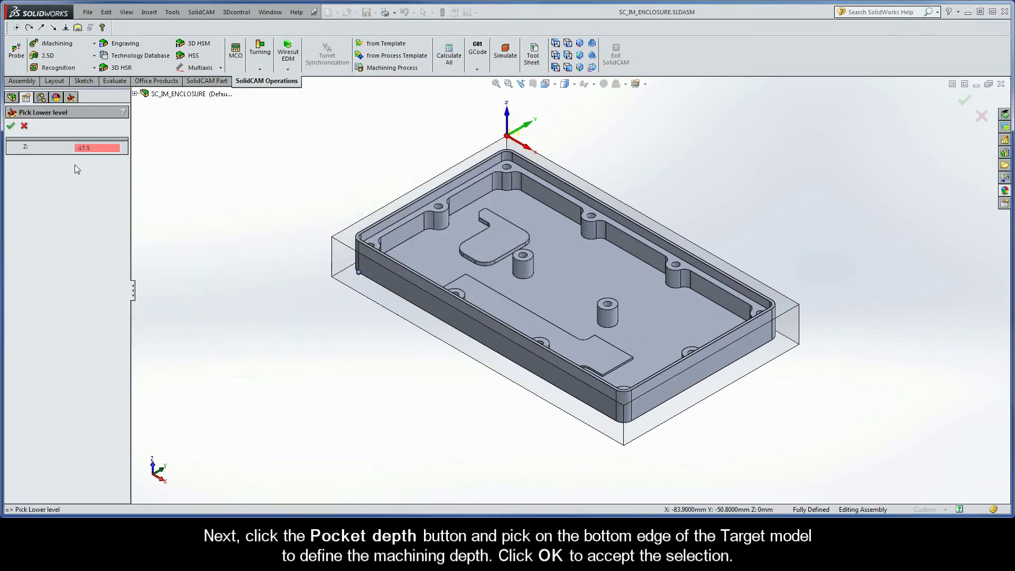
{"action": "left_click", "coordinate": [11, 127]}
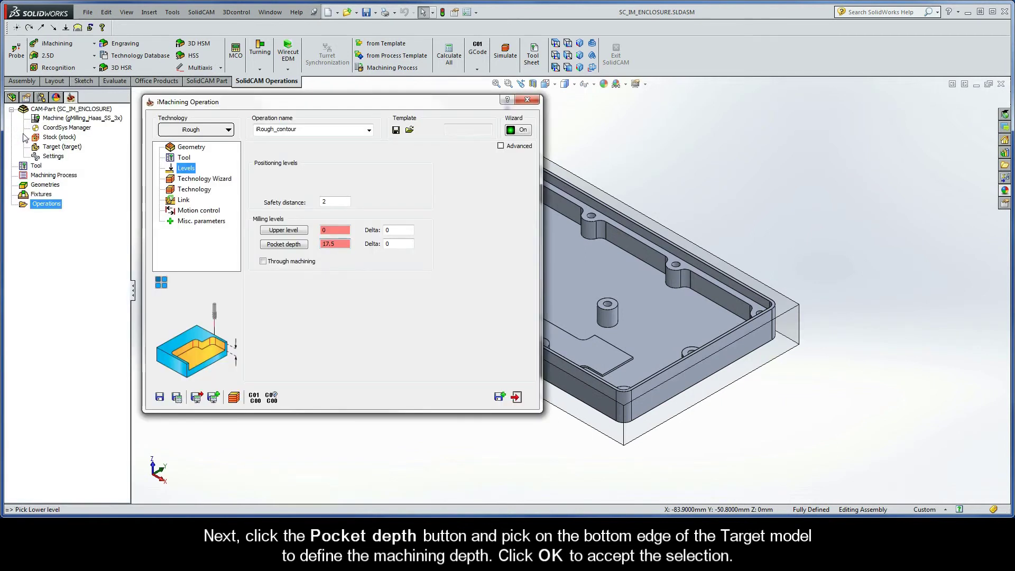
{"action": "left_click", "coordinate": [395, 244]}
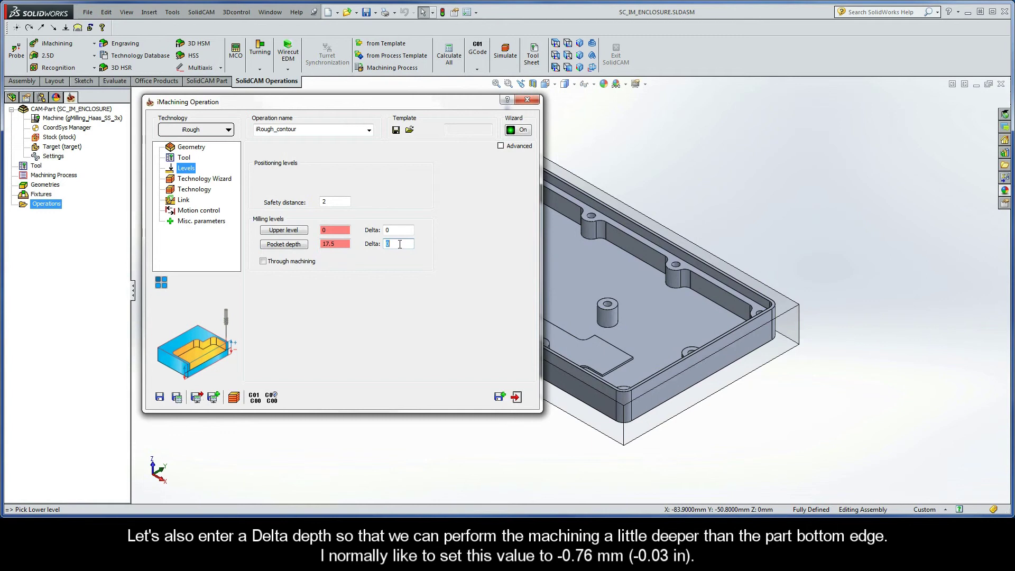
{"action": "type", "text": "-0."}
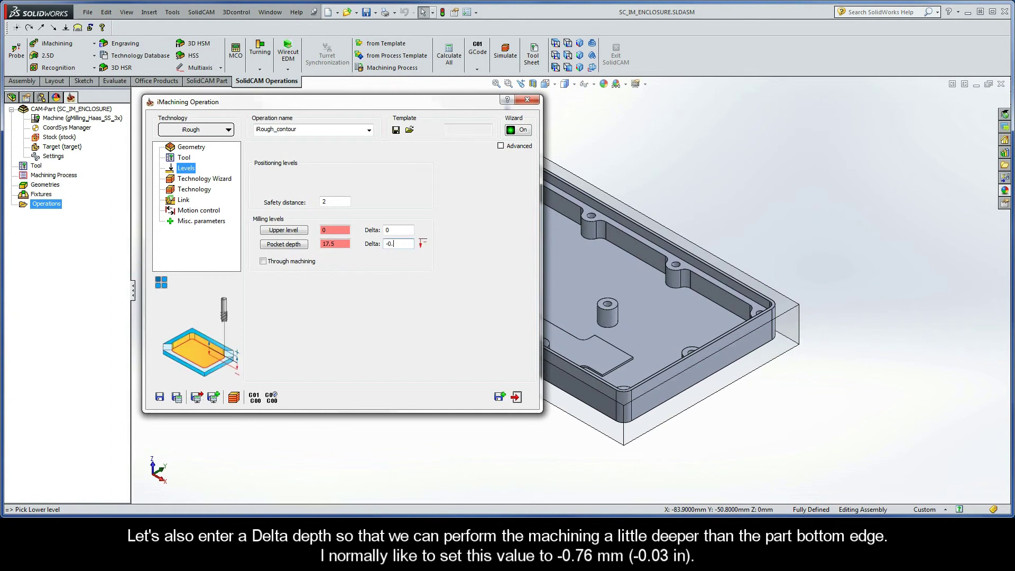
{"action": "type", "text": "76"}
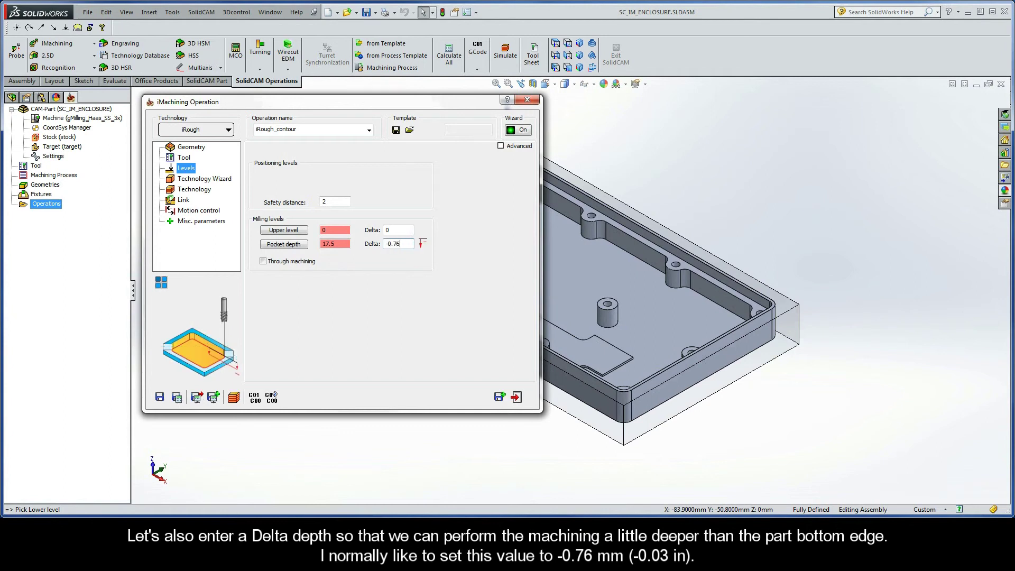
- Review the cutting conditions, save and calculate iRough_contour, and open its simulation
{"action": "left_click", "coordinate": [204, 179]}
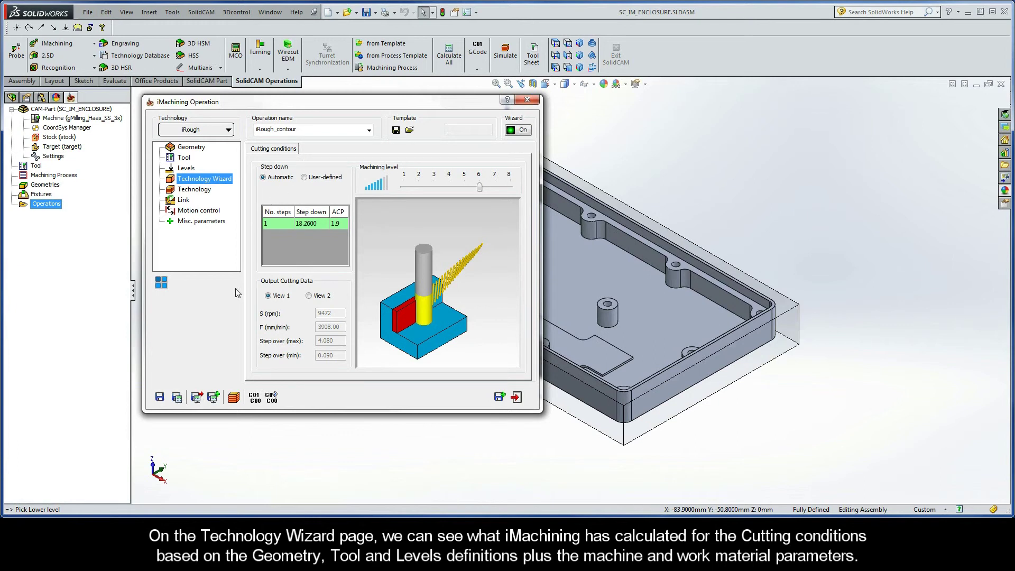
{"action": "left_click", "coordinate": [176, 397]}
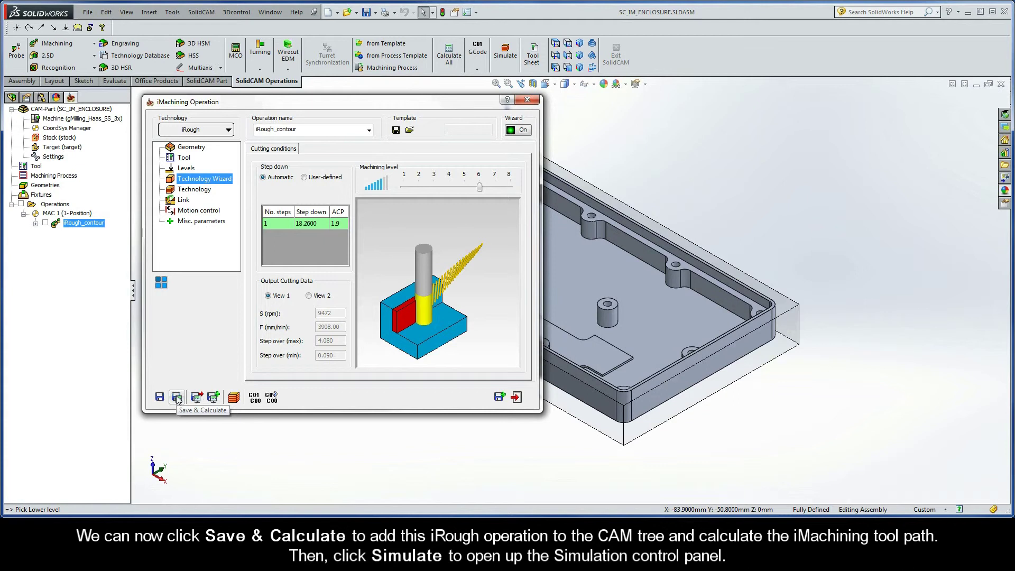
{"action": "left_click", "coordinate": [235, 401]}
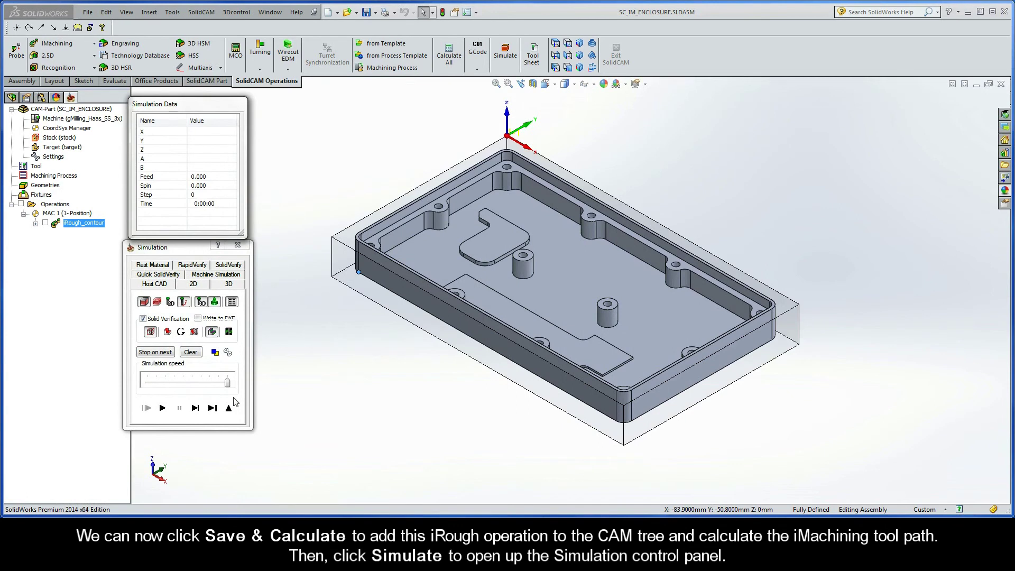
- Play the iRough_contour simulation at reduced speed, then return to the operation dialog
{"action": "left_click_drag", "start_coordinate": [228, 383], "coordinate": [201, 386]}
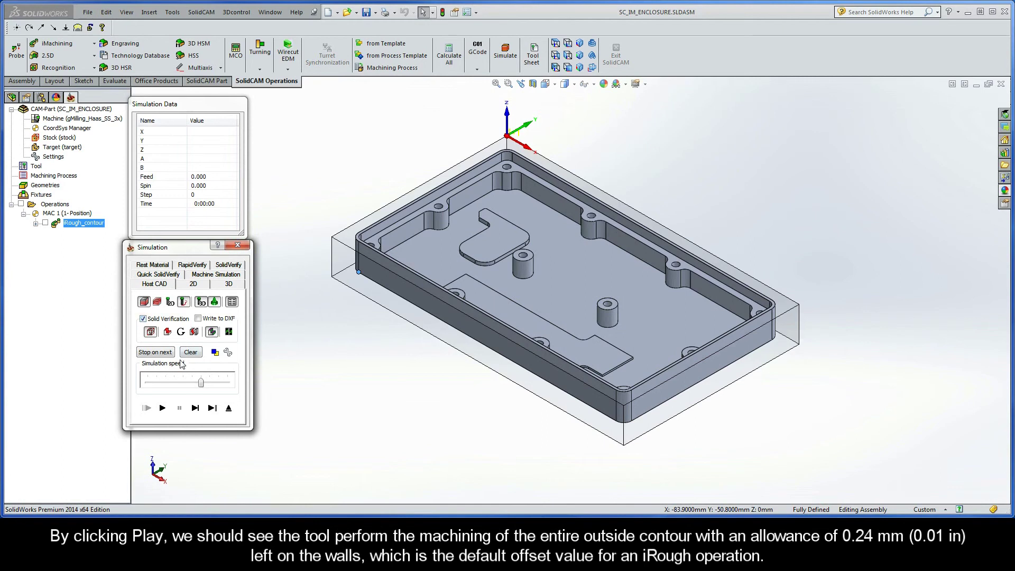
{"action": "left_click", "coordinate": [163, 409]}
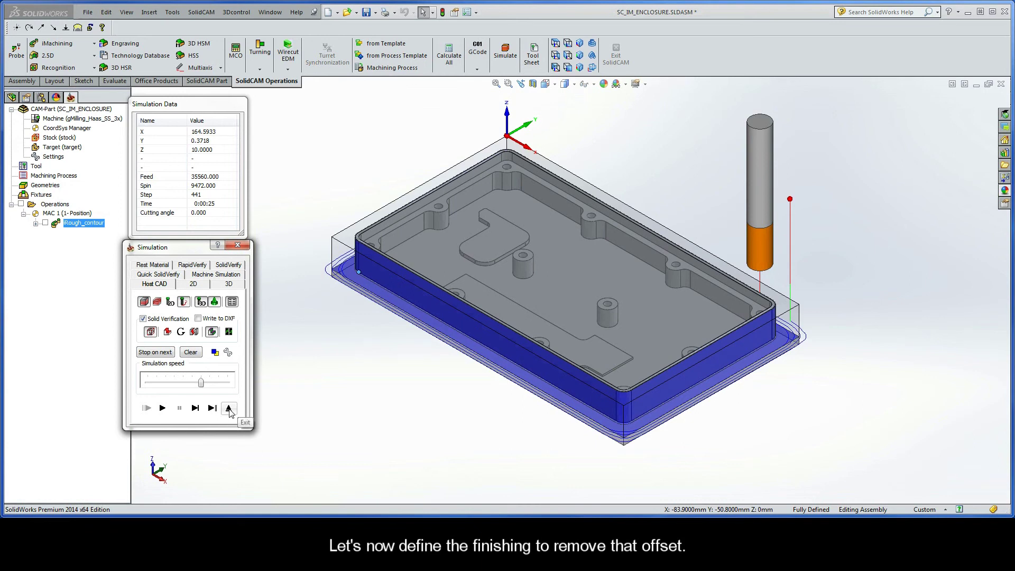
{"action": "left_click", "coordinate": [229, 409]}
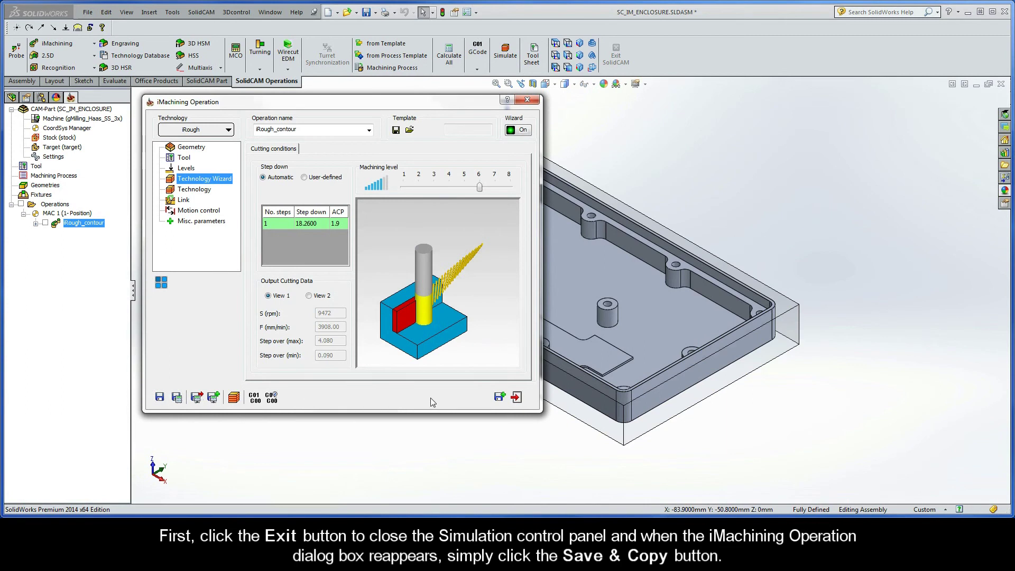
- Copy the roughing operation, switch the copy to iFinish technology, and calculate iFinish_contour
{"action": "left_click", "coordinate": [500, 397]}
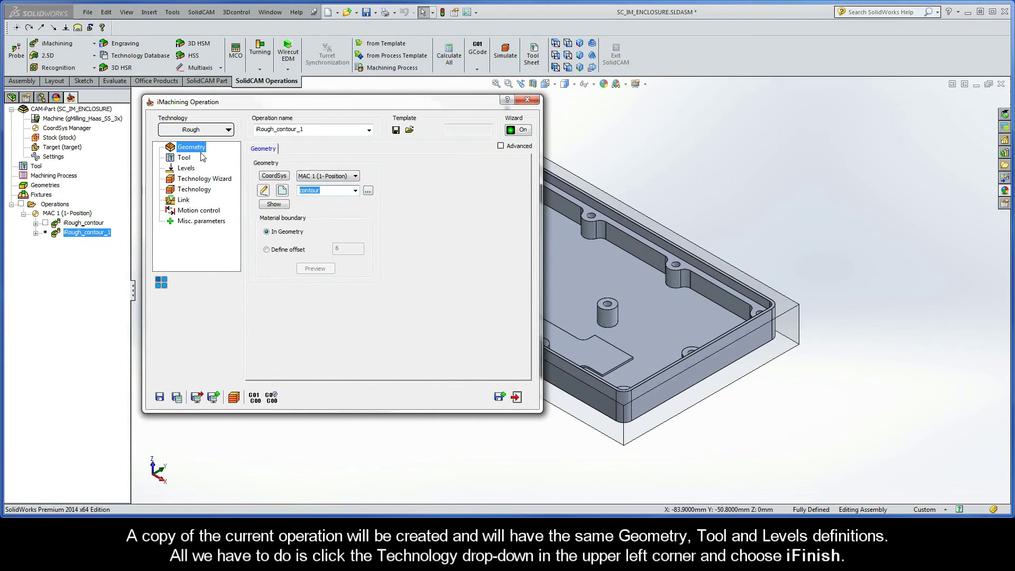
{"action": "left_click", "coordinate": [186, 159]}
{"action": "left_click", "coordinate": [188, 171]}
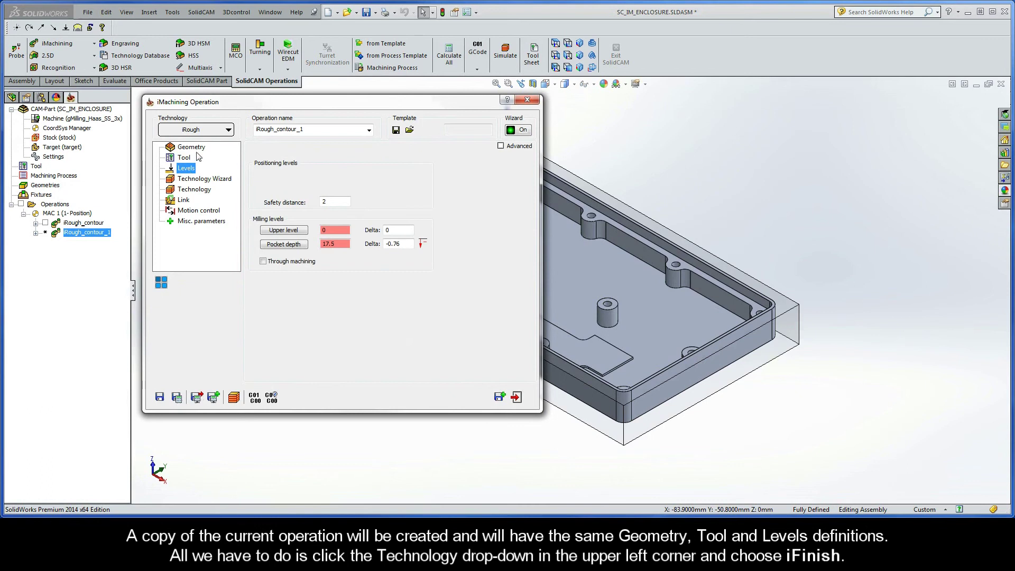
{"action": "left_click", "coordinate": [206, 133]}
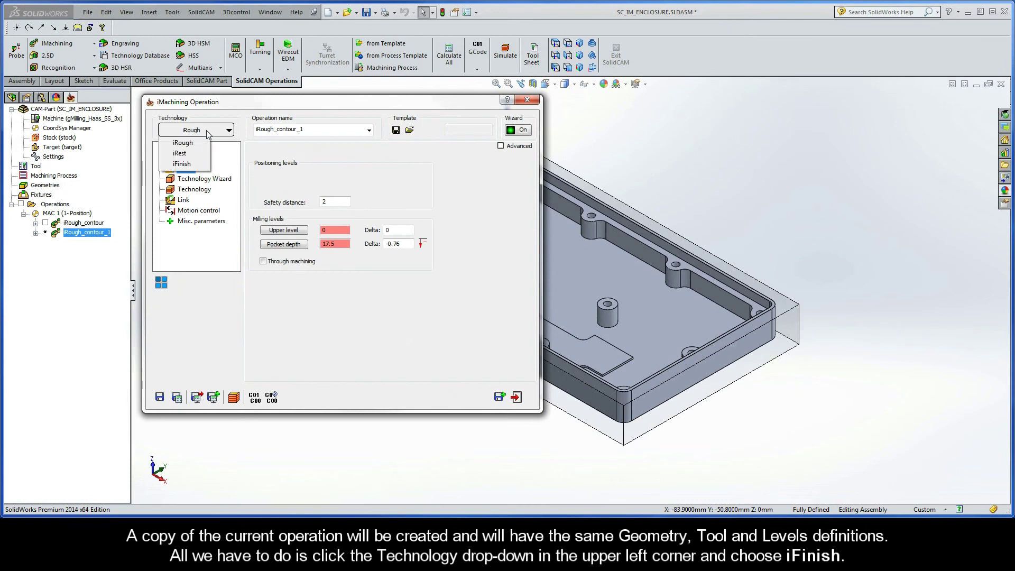
{"action": "left_click", "coordinate": [194, 165]}
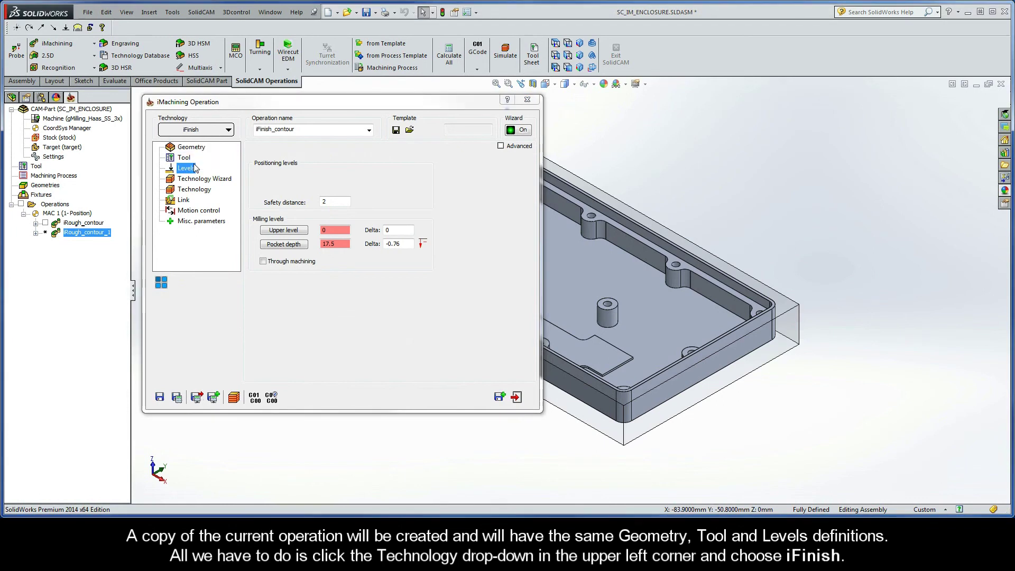
{"action": "left_click", "coordinate": [178, 398]}
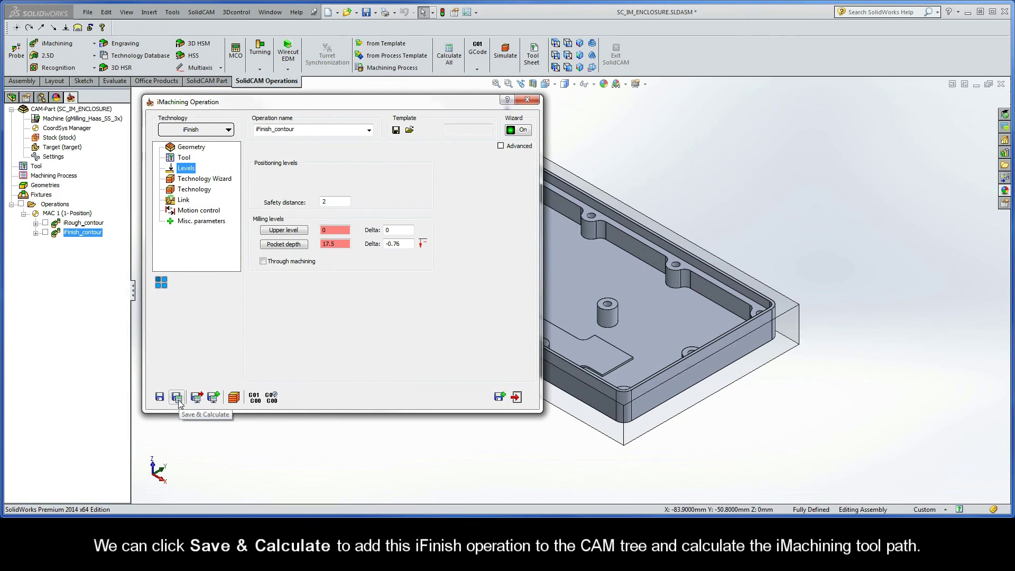
- Play the iFinish_contour simulation at reduced speed to watch the outer-wall finishing pass
{"action": "left_click", "coordinate": [234, 400]}
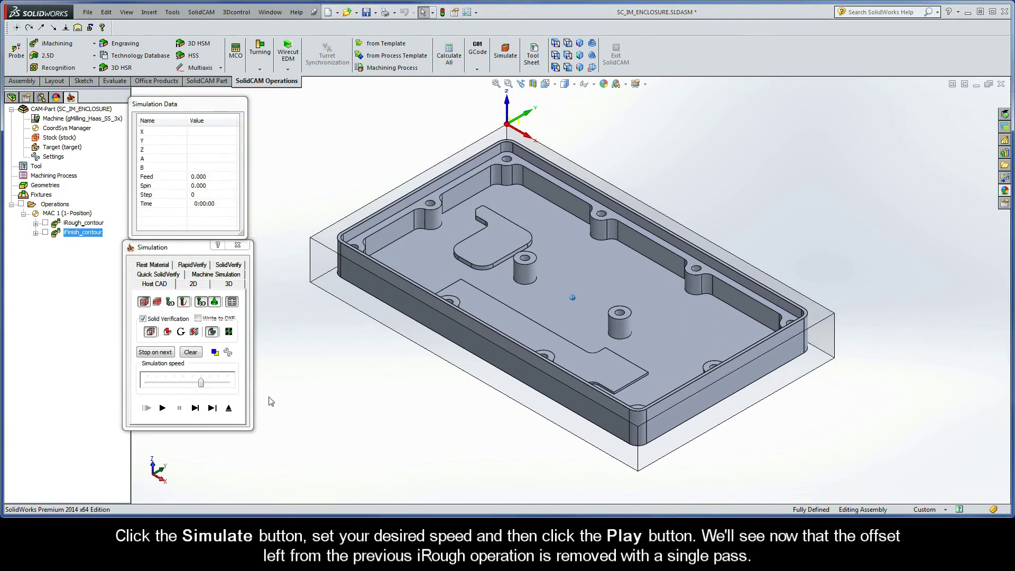
{"action": "left_click_drag", "start_coordinate": [201, 382], "coordinate": [174, 383]}
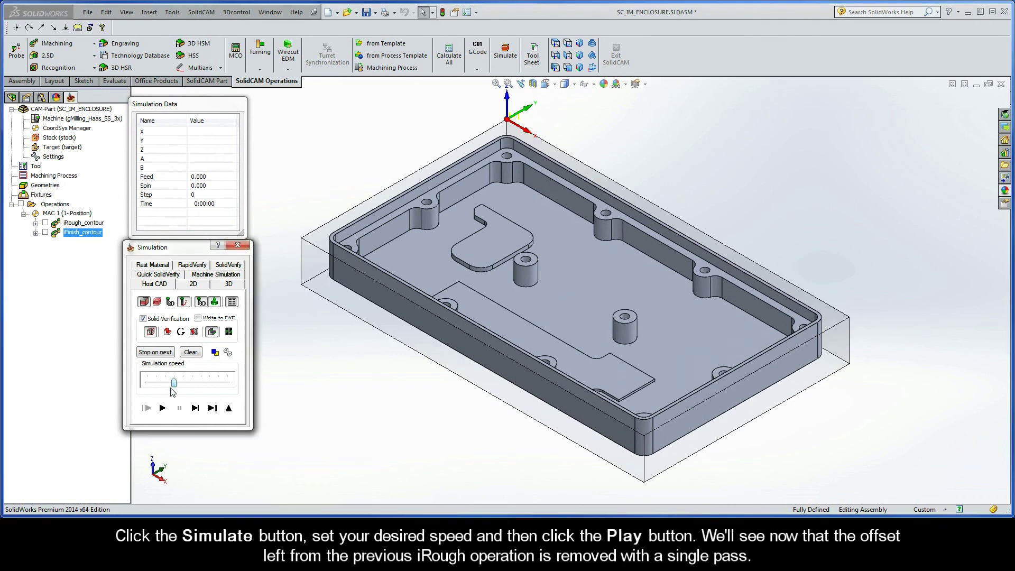
{"action": "left_click", "coordinate": [162, 408]}
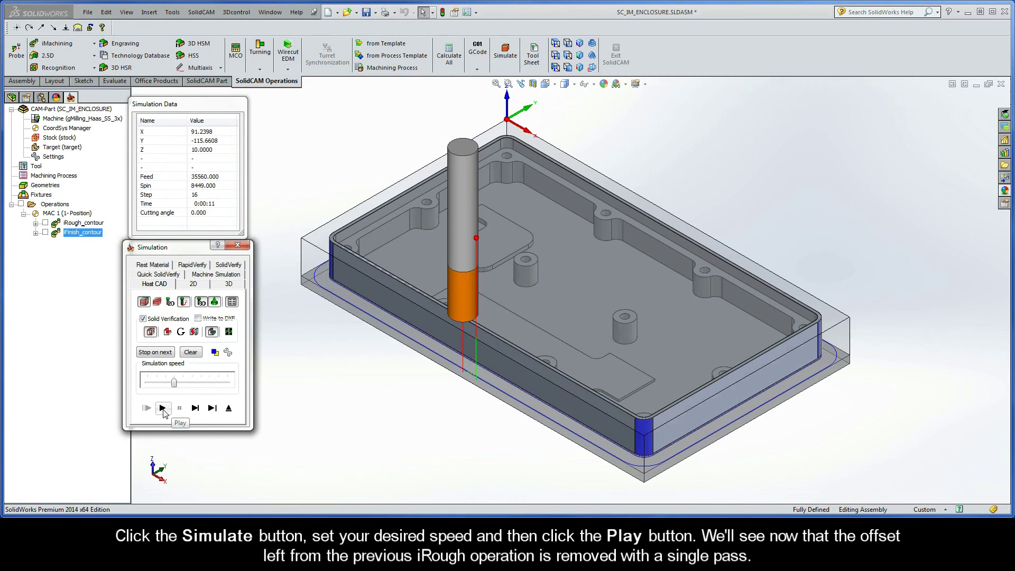
- Exit the simulation and the iFinish_contour operation settings
{"action": "left_click", "coordinate": [229, 408]}
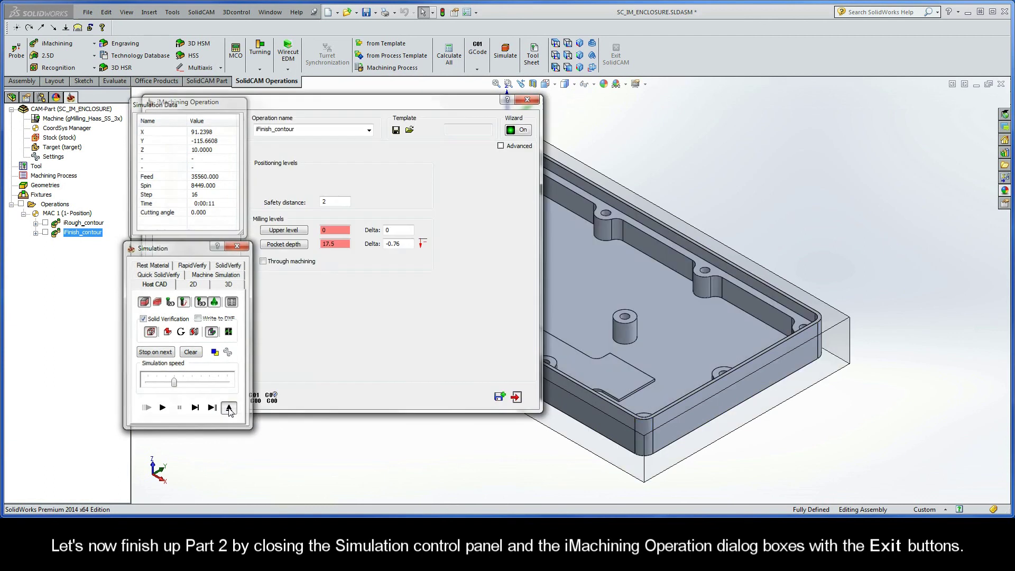
{"action": "left_click", "coordinate": [516, 397]}
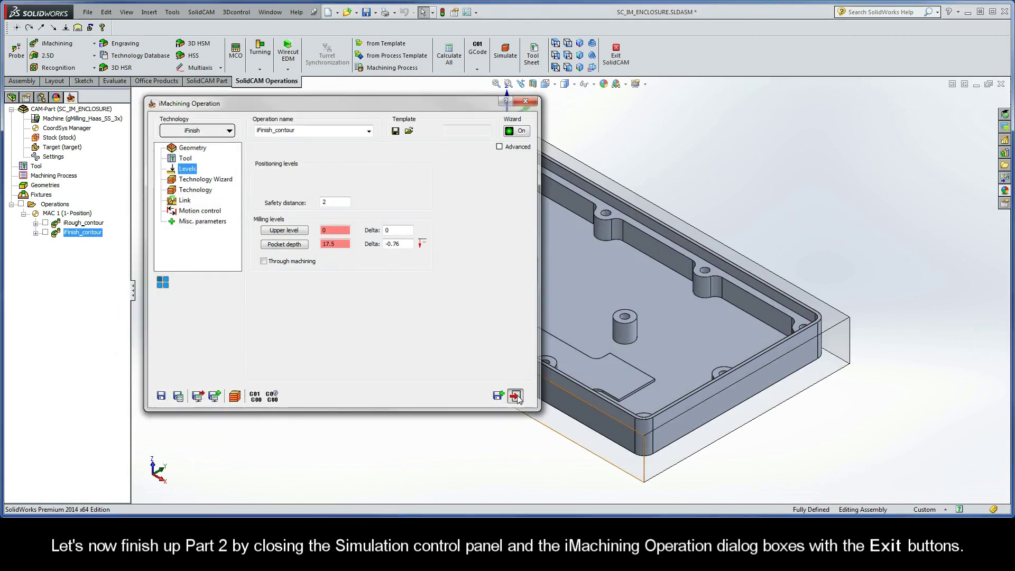